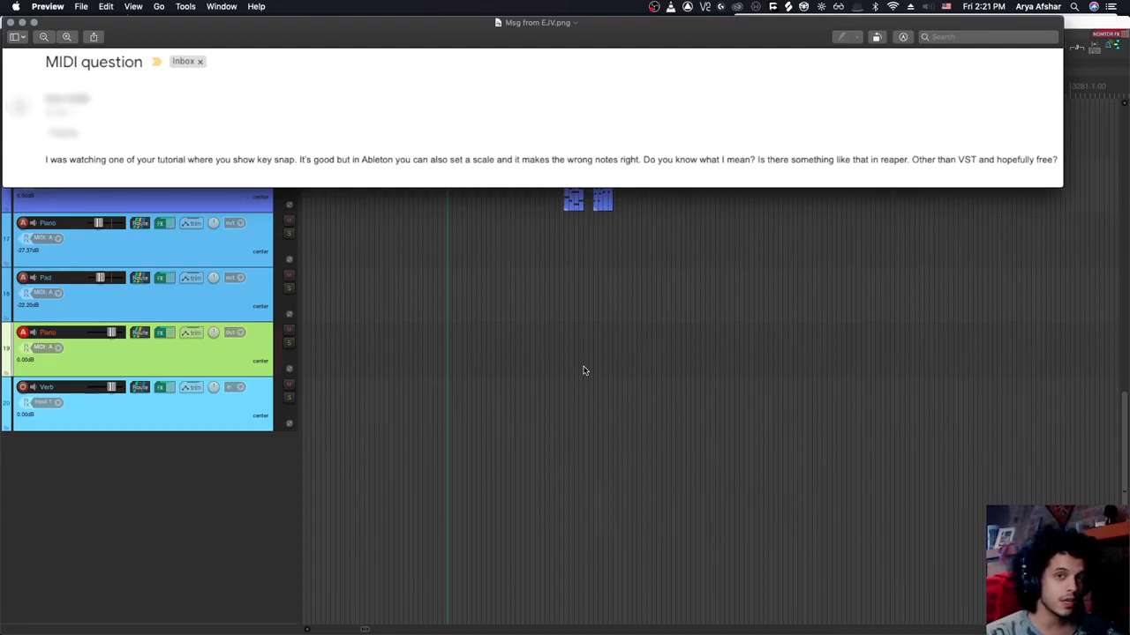
- Close the message image and open the ReaControlMIDI track controls for Piano track 19
{"action": "key", "text": "super+w"}
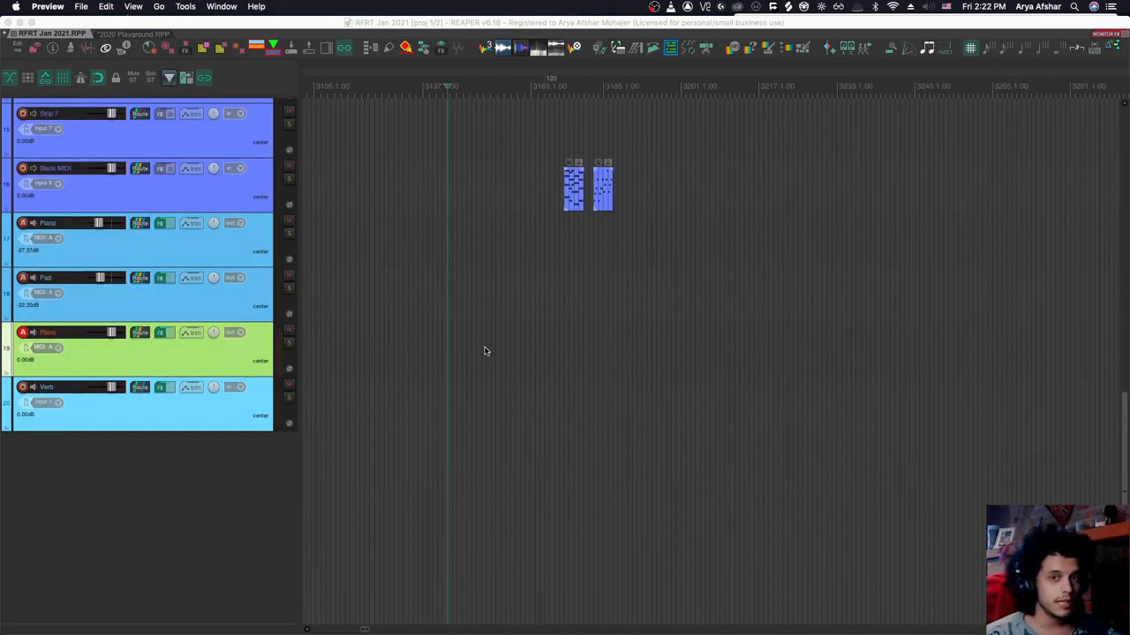
{"action": "right_click", "coordinate": [125, 361]}
{"action": "right_click", "coordinate": [178, 356]}
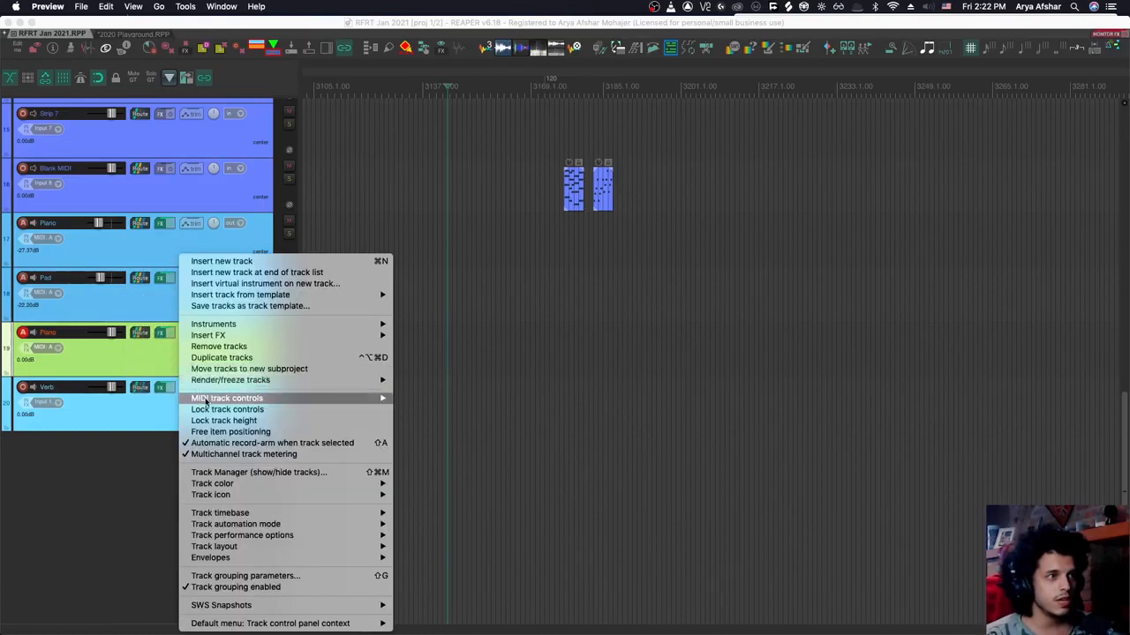
{"action": "mouse_move", "coordinate": [206, 401]}
{"action": "left_click", "coordinate": [407, 402]}
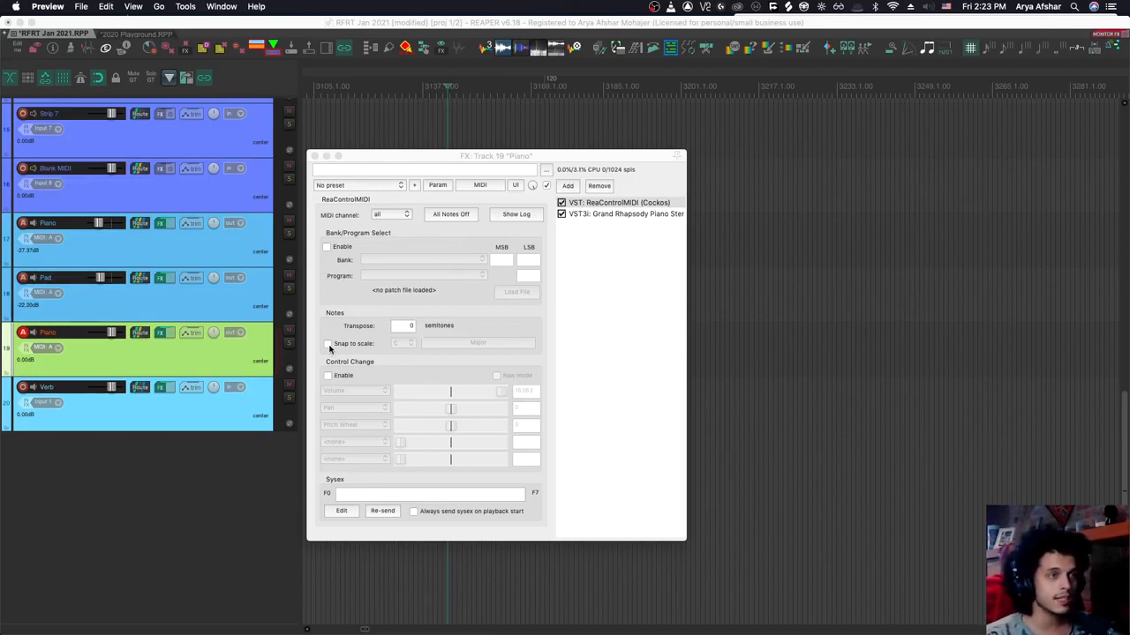
- Set the Piano track's ReaControlMIDI transpose to -1 semitones
{"action": "double_click", "coordinate": [406, 327]}
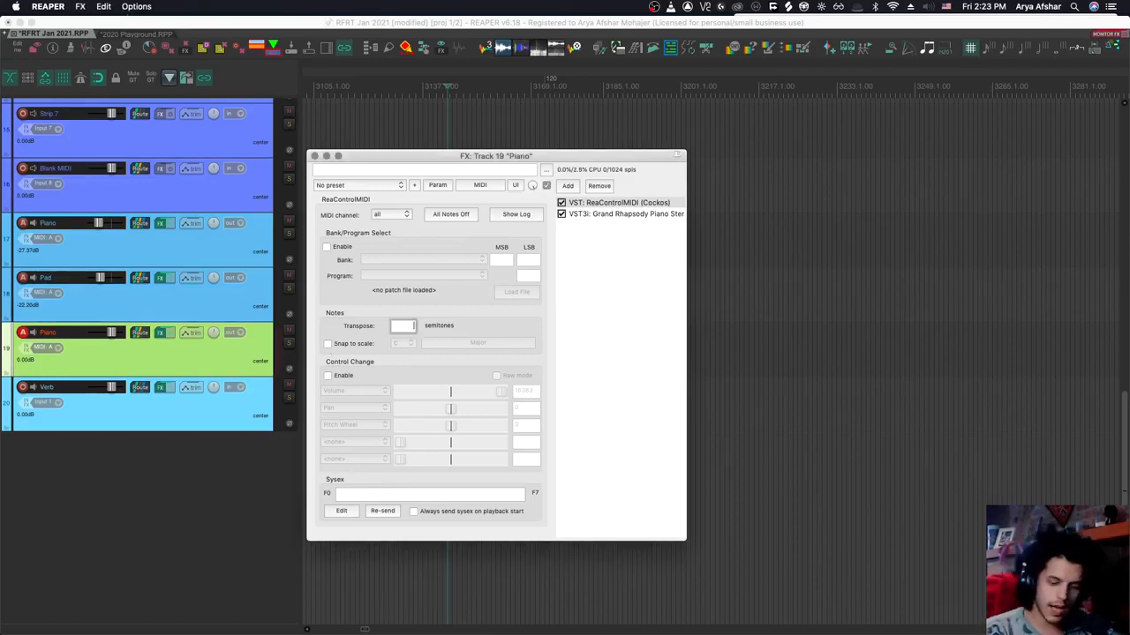
{"action": "type", "text": "-1"}
{"action": "key", "text": "Return"}
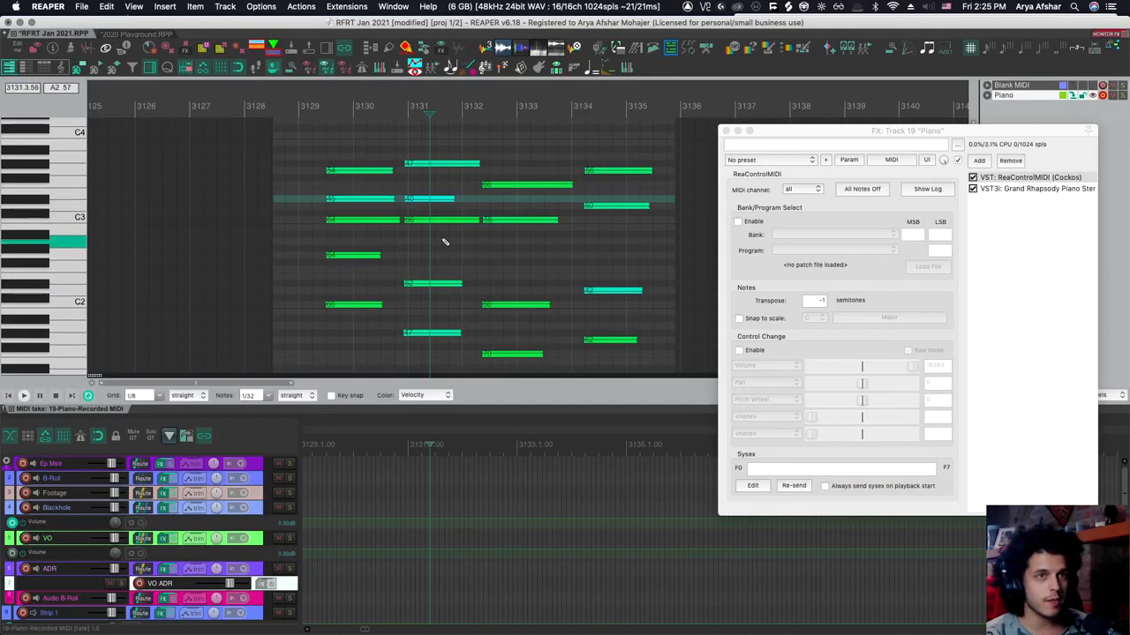
- Play the recorded piano item from its first chord with ReaControlMIDI active and again with it bypassed to compare the transposition
{"action": "left_click", "coordinate": [330, 123]}
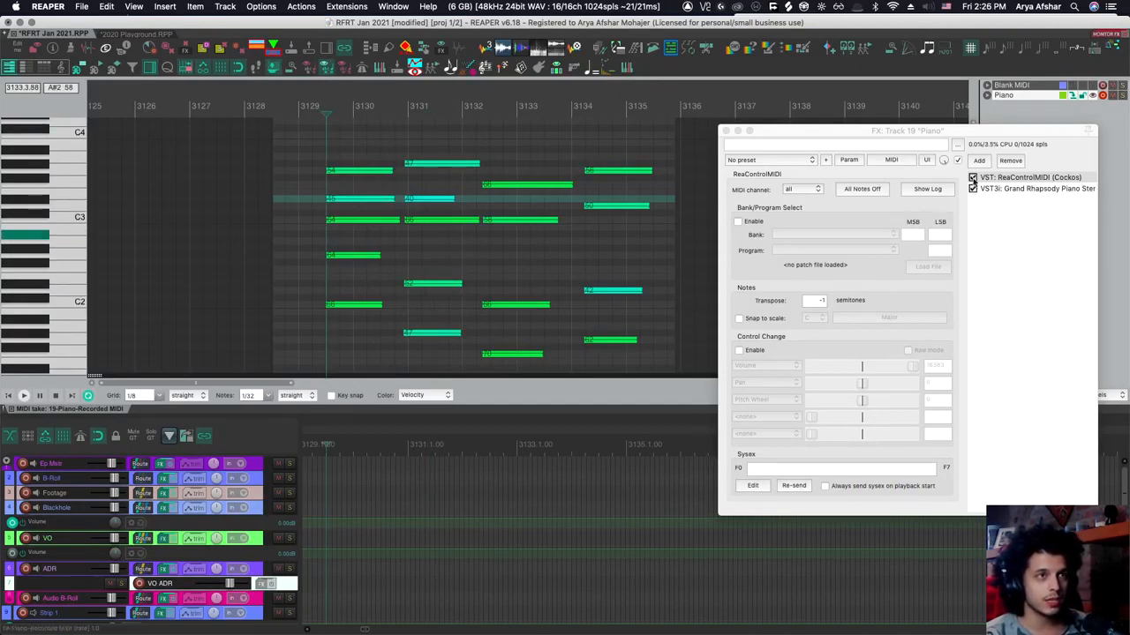
{"action": "key", "text": "space"}
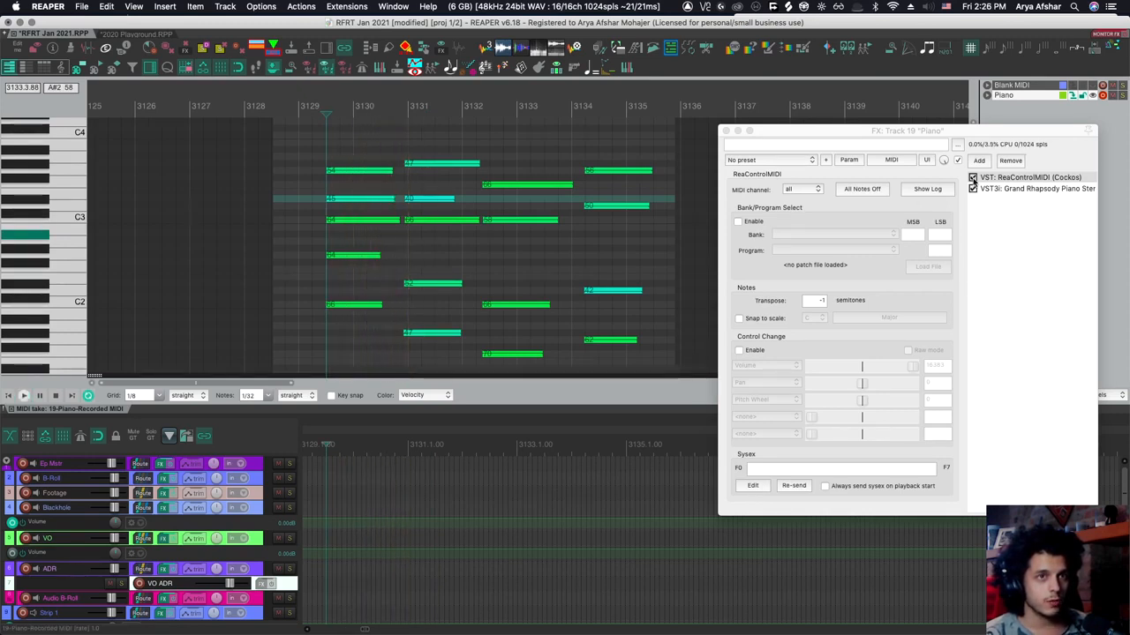
{"action": "left_click", "coordinate": [973, 179]}
{"action": "key", "text": "space"}
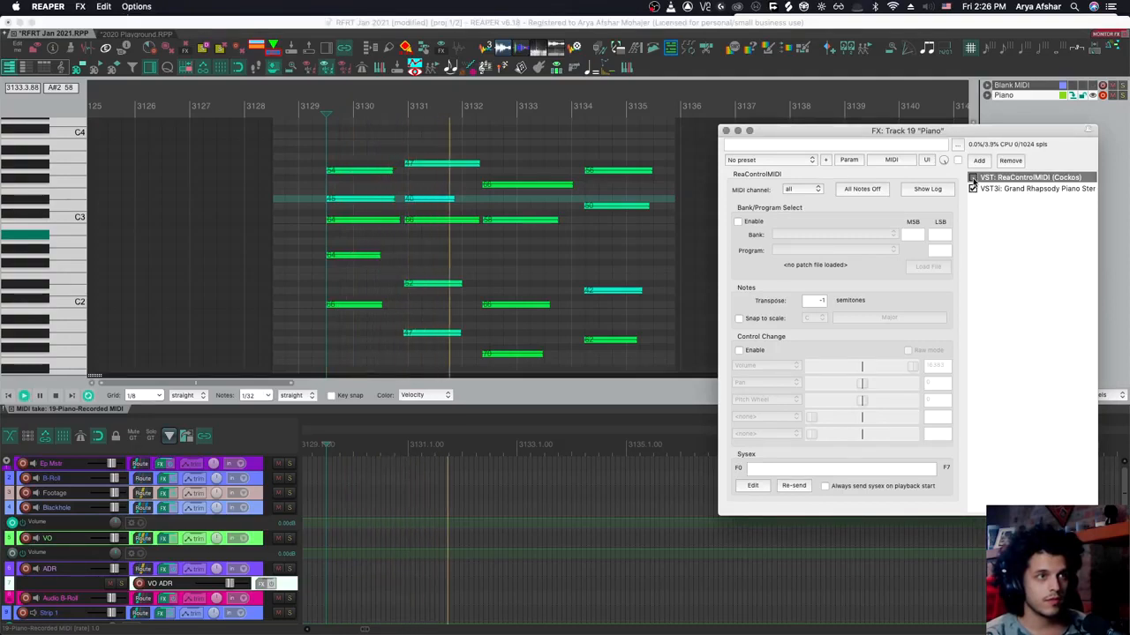
{"action": "key", "text": "space"}
{"action": "left_click", "coordinate": [973, 179]}
- Set the transpose to 0 semitones and enable snap to scale with E as the root
{"action": "double_click", "coordinate": [819, 303]}
{"action": "type", "text": "0"}
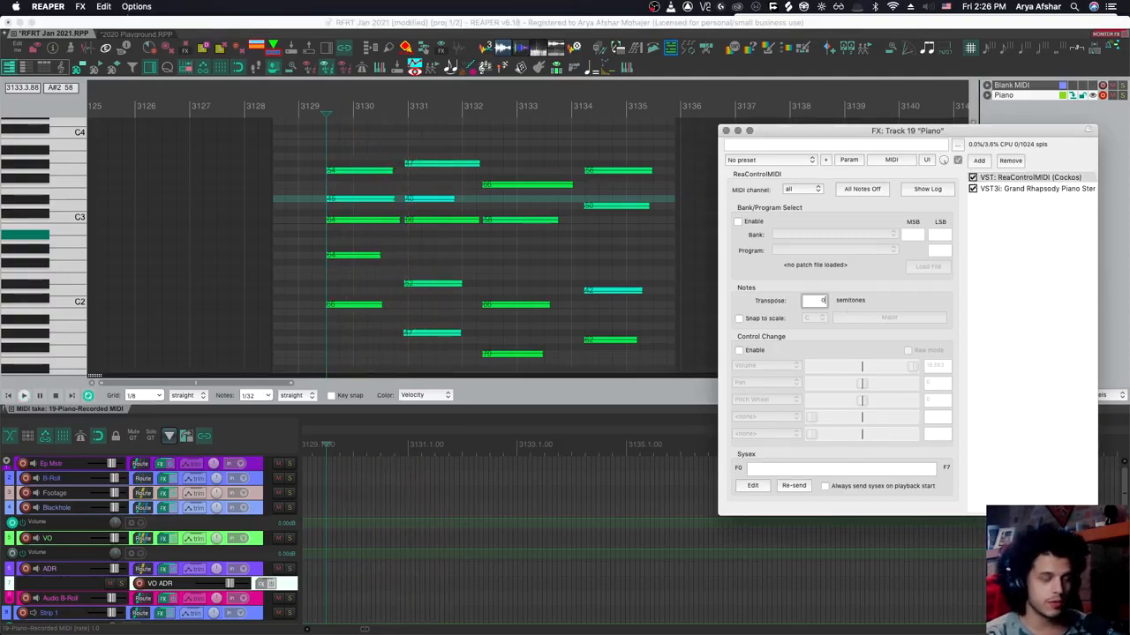
{"action": "left_click", "coordinate": [739, 318]}
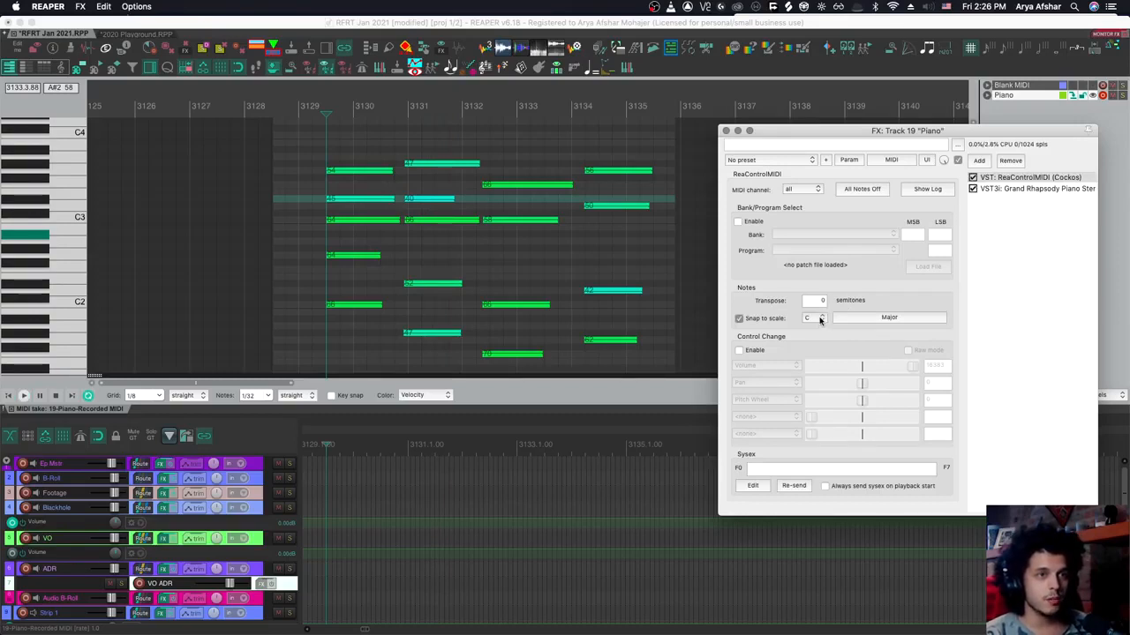
{"action": "left_click", "coordinate": [814, 317]}
{"action": "left_click", "coordinate": [818, 285]}
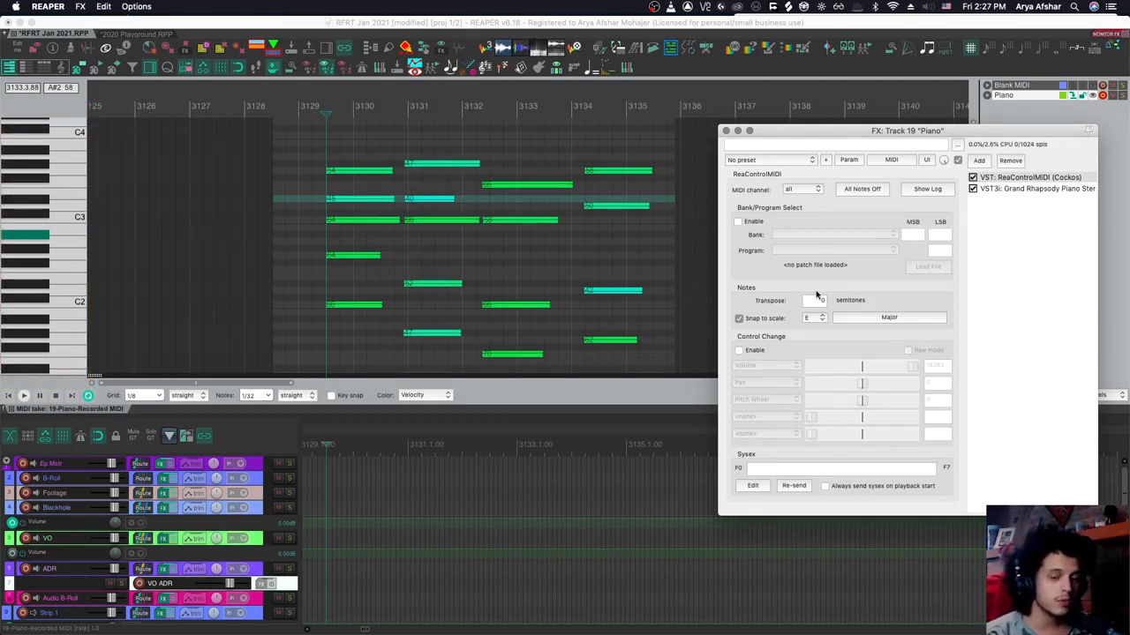
- Set the Piano track 19 record mode to output (MIDI)
{"action": "scroll", "coordinate": [391, 421], "scroll_direction": "down", "scroll_amount": 10}
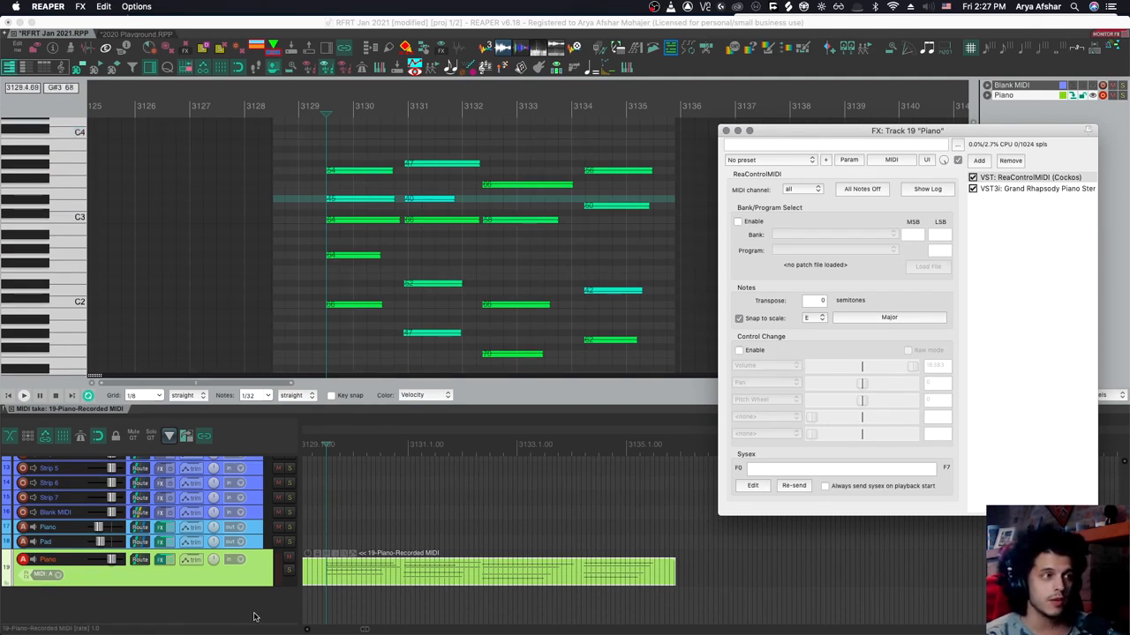
{"action": "right_click", "coordinate": [22, 561]}
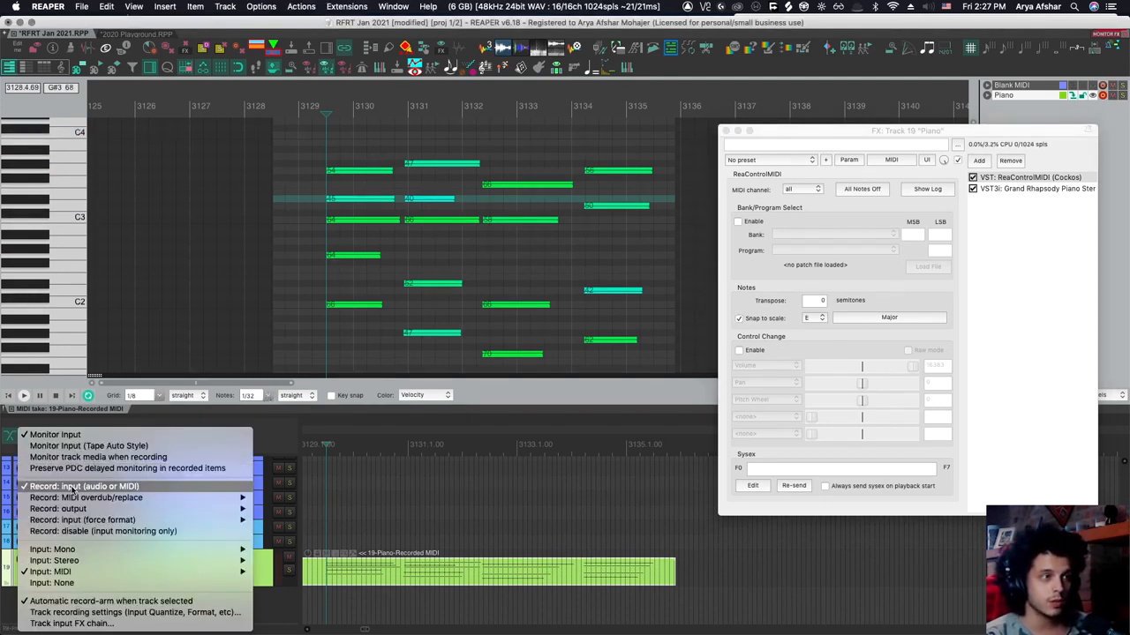
{"action": "mouse_move", "coordinate": [72, 509]}
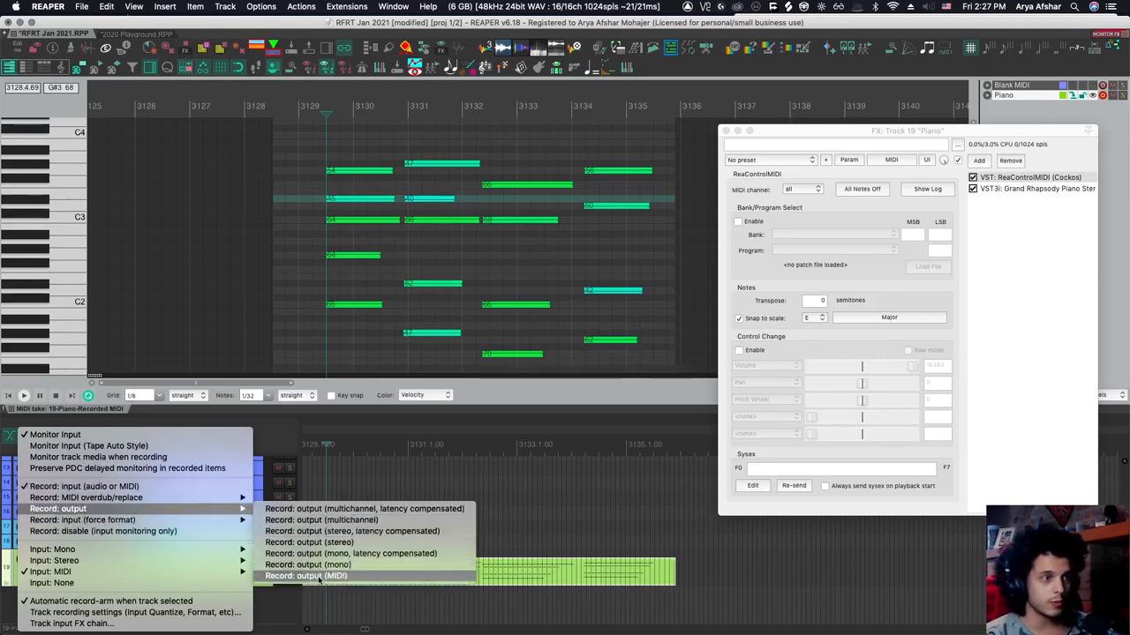
{"action": "left_click", "coordinate": [312, 578]}
- Record a new MIDI take on the Piano track just after the existing item
{"action": "scroll", "coordinate": [368, 582], "scroll_direction": "down", "scroll_amount": 5}
{"action": "scroll", "coordinate": [421, 578], "scroll_direction": "right", "scroll_amount": 5}
{"action": "scroll", "coordinate": [421, 578], "scroll_direction": "left", "scroll_amount": 5}
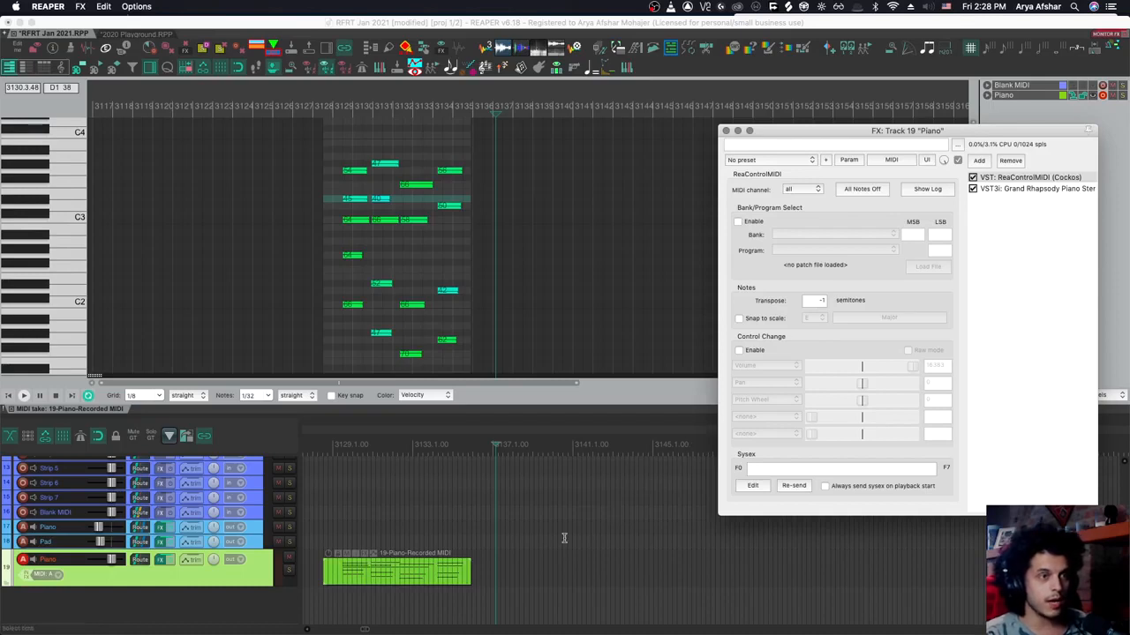
{"action": "left_click", "coordinate": [490, 569]}
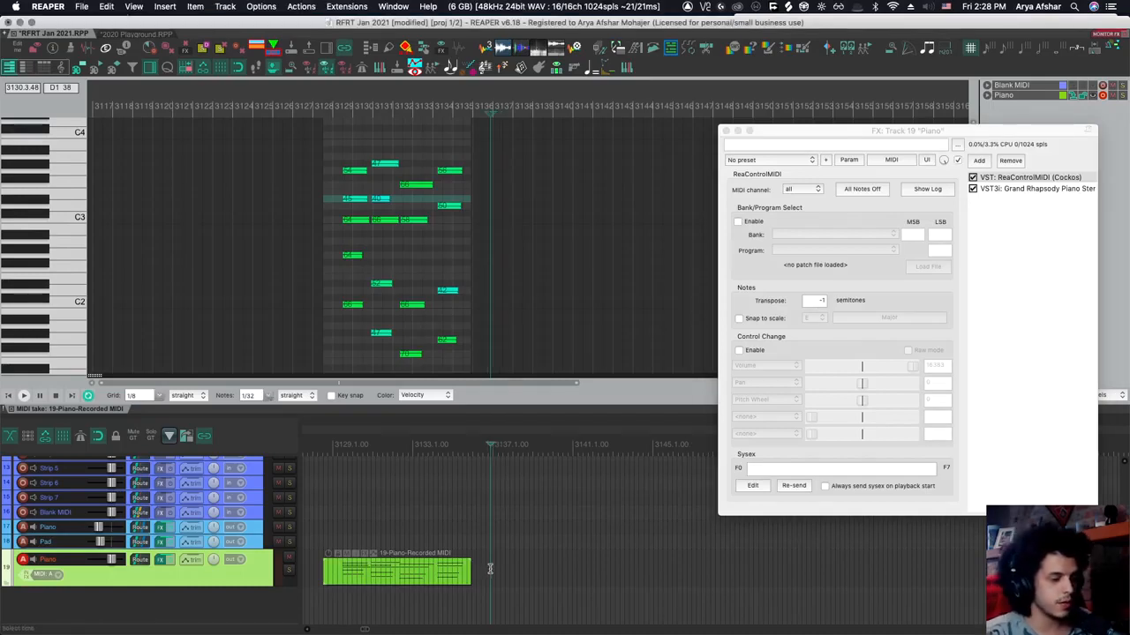
{"action": "key", "text": "ctrl+r"}
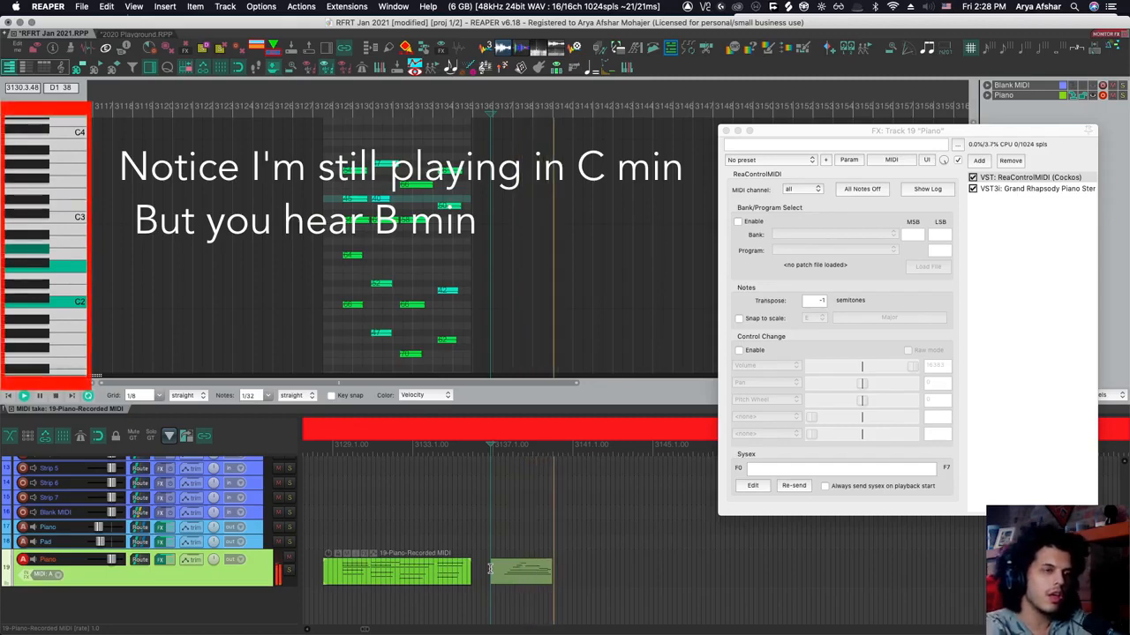
{"action": "key", "text": "space"}
- Open the newly recorded piano item in the MIDI editor and examine its note pitches
{"action": "double_click", "coordinate": [512, 574]}
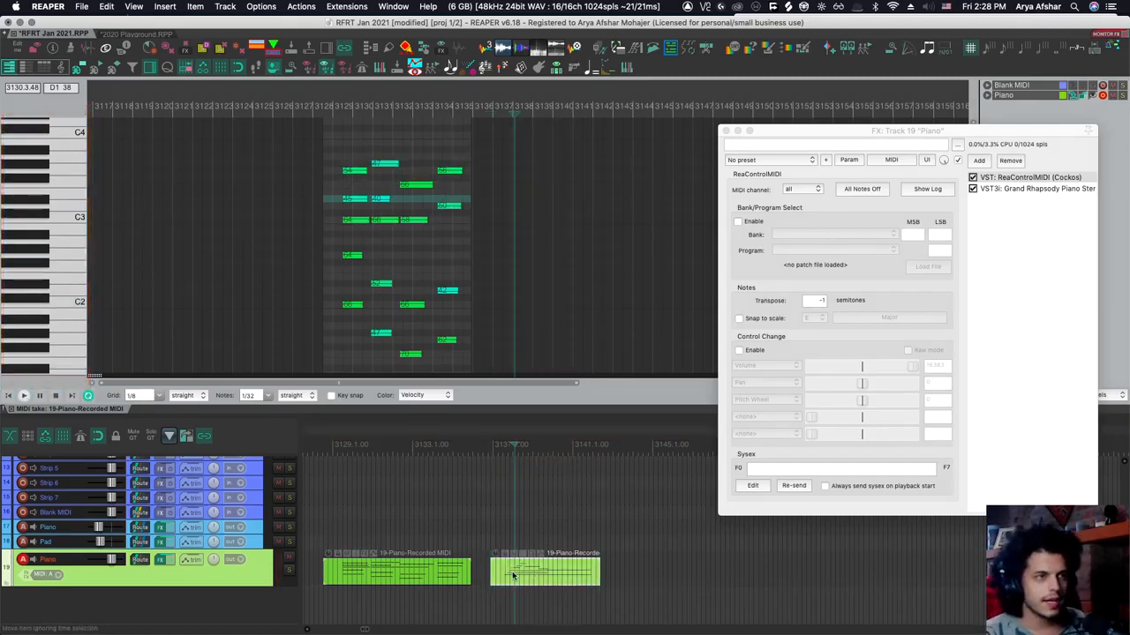
{"action": "scroll", "coordinate": [503, 312], "scroll_direction": "up", "scroll_amount": 5}
{"action": "scroll", "coordinate": [499, 313], "scroll_direction": "right", "scroll_amount": 3}
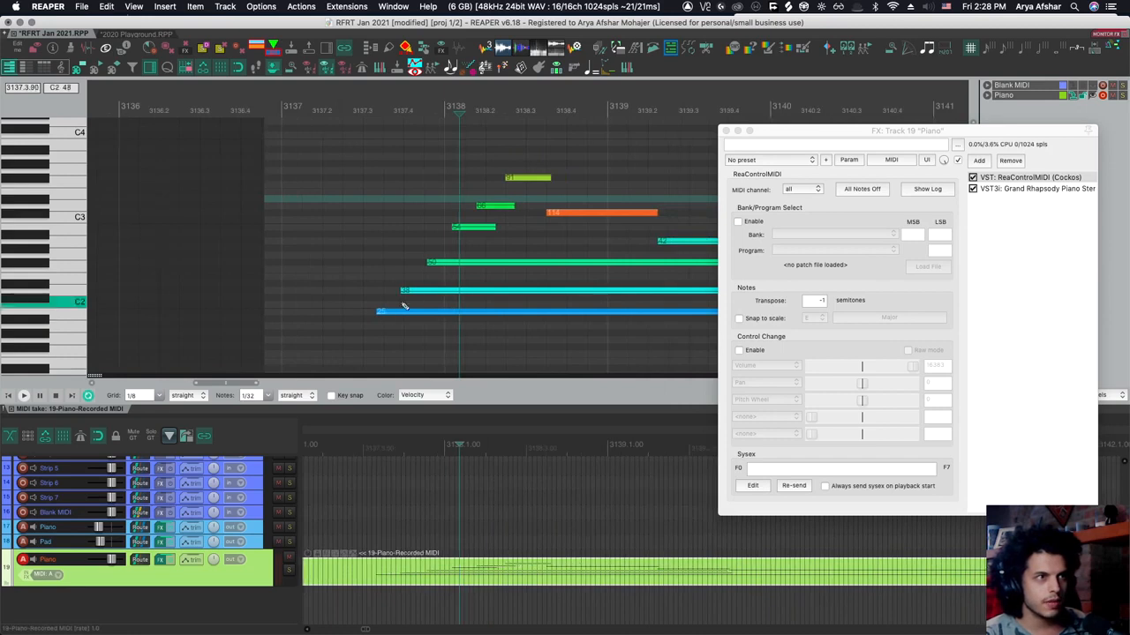
{"action": "scroll", "coordinate": [405, 305], "scroll_direction": "down", "scroll_amount": 2}
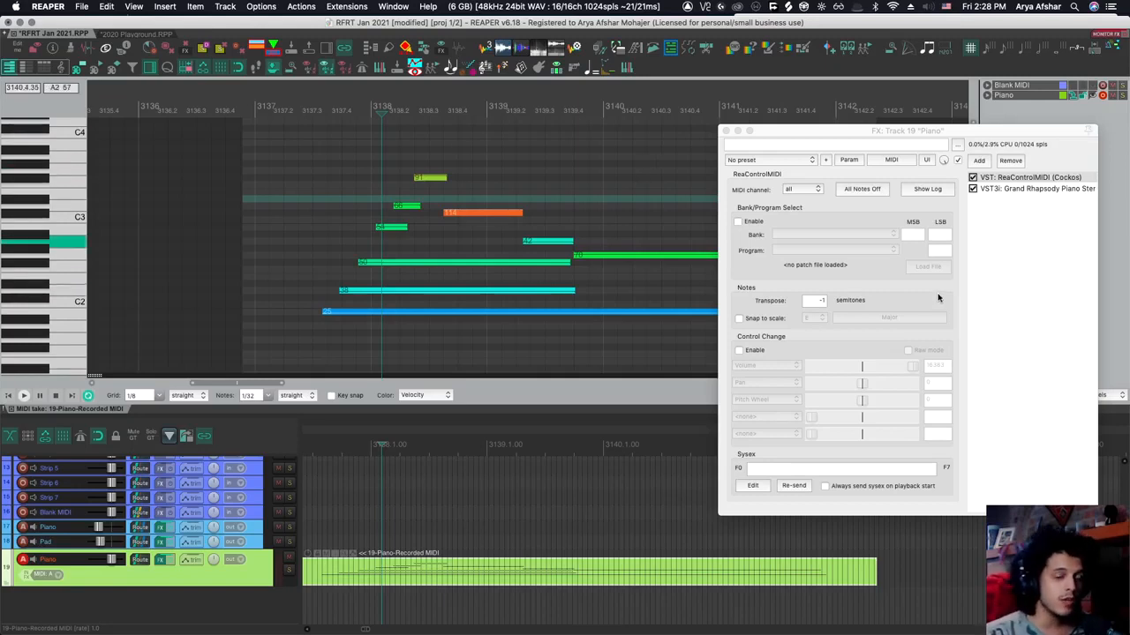
- Enable snap to scale with C Major in ReaControlMIDI and set the transpose to 0 semitones
{"action": "left_click", "coordinate": [739, 318]}
{"action": "left_click", "coordinate": [812, 318]}
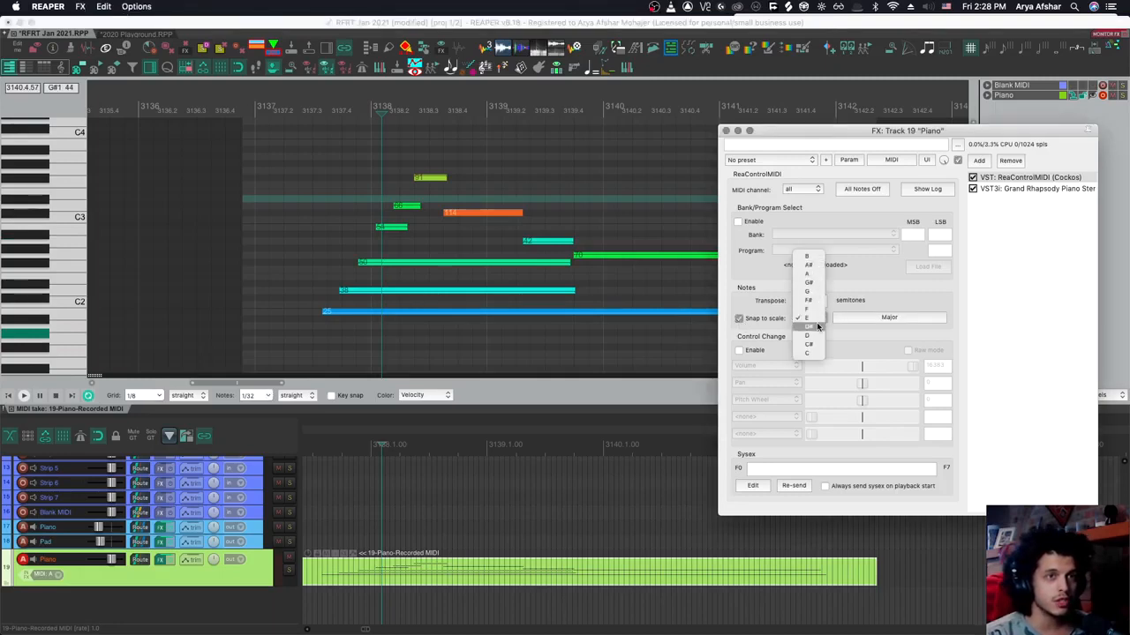
{"action": "left_click", "coordinate": [808, 353]}
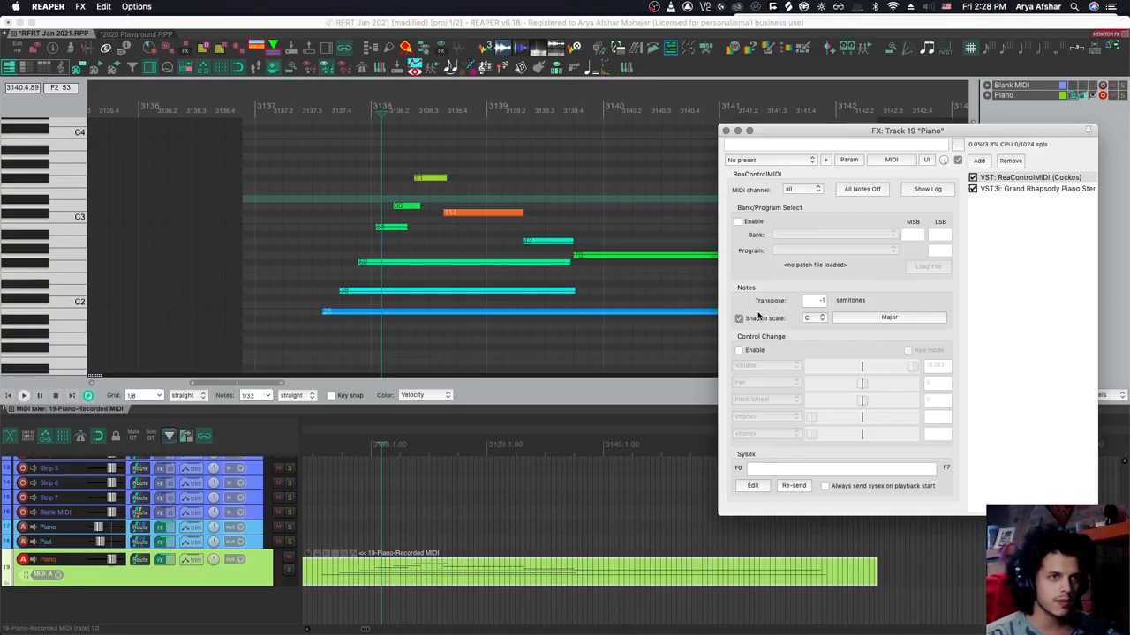
{"action": "left_click", "coordinate": [826, 302]}
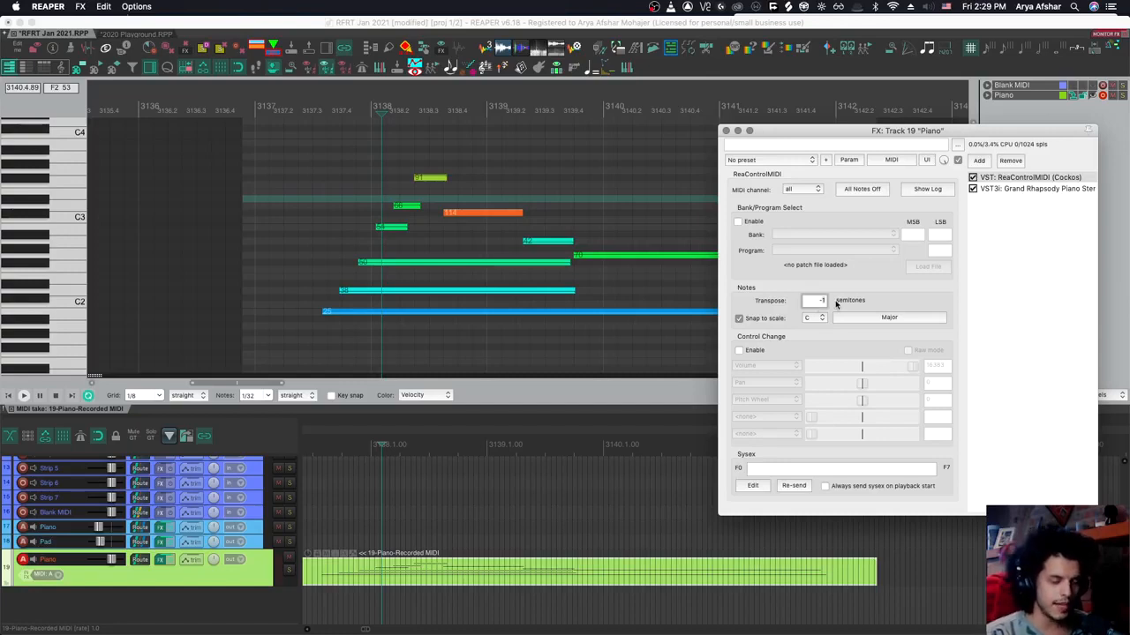
- Duplicate ReaControlMIDI on the Piano track and set the copy to transpose -5 semitones with snap to scale off
{"action": "left_click", "coordinate": [995, 179]}
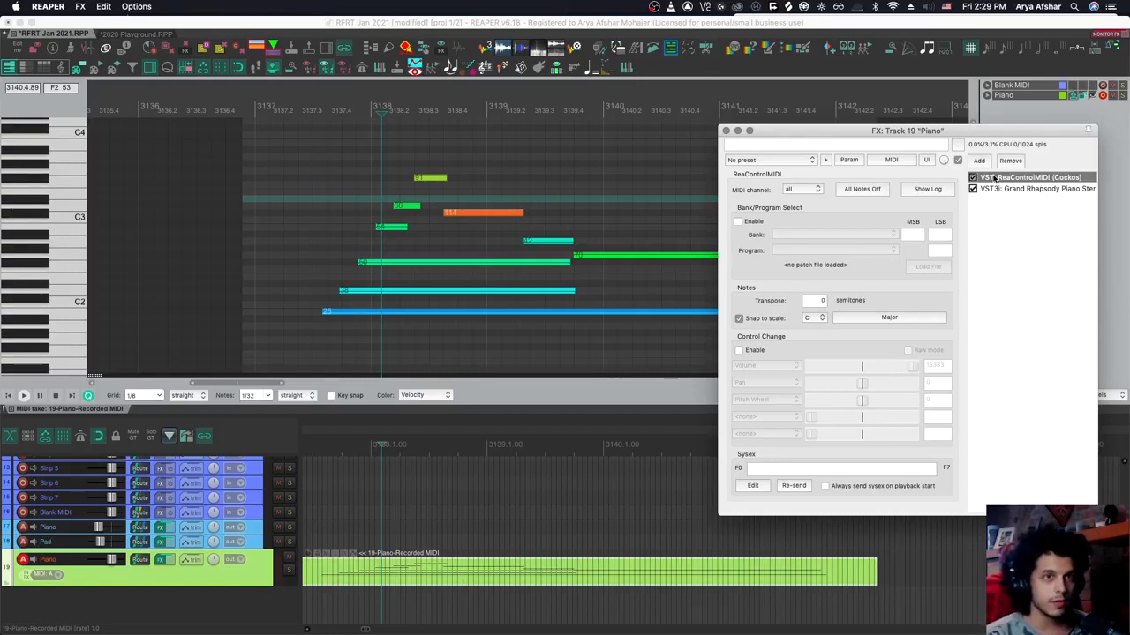
{"action": "key", "text": "super+v"}
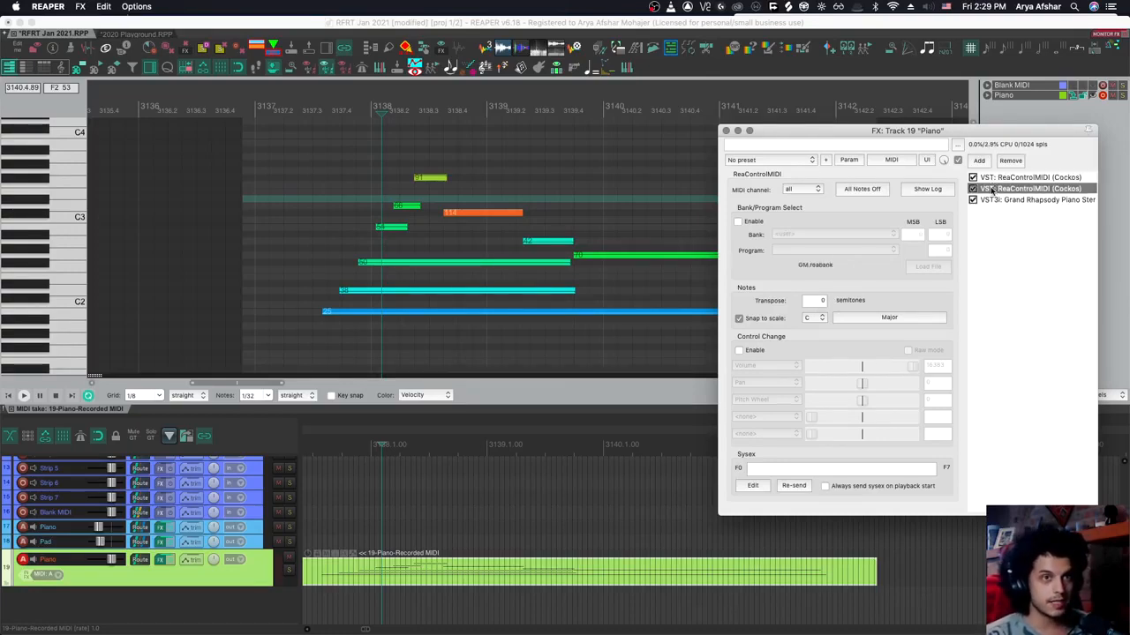
{"action": "left_click", "coordinate": [739, 318]}
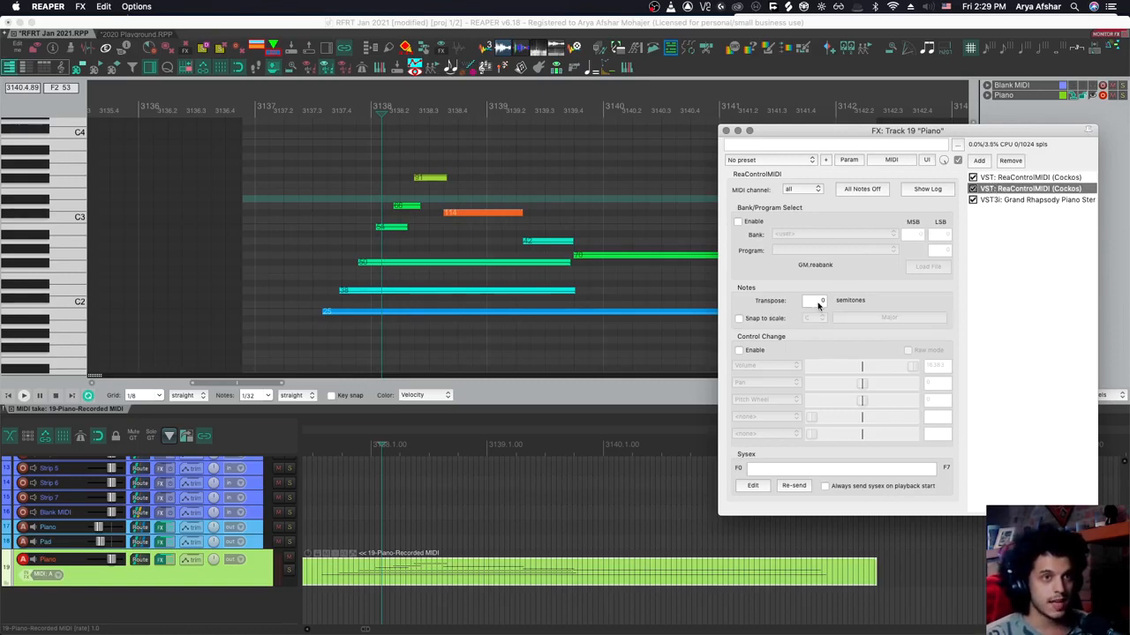
{"action": "left_click", "coordinate": [818, 302]}
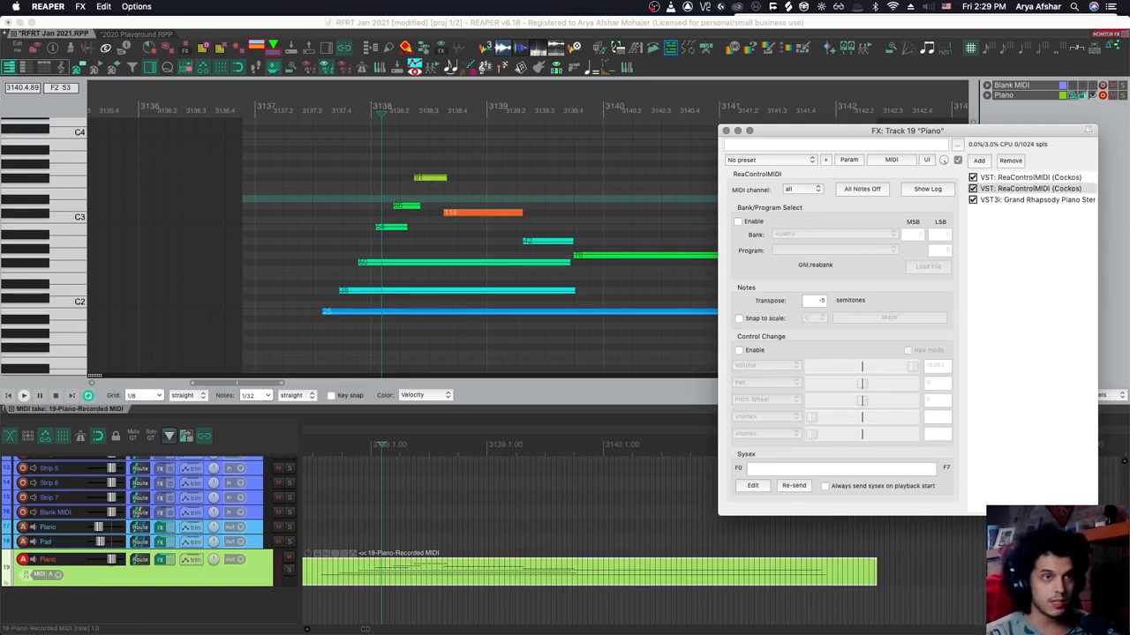
- Change the first ReaControlMIDI instance's snap scale to A Natural minor
{"action": "left_click", "coordinate": [994, 179]}
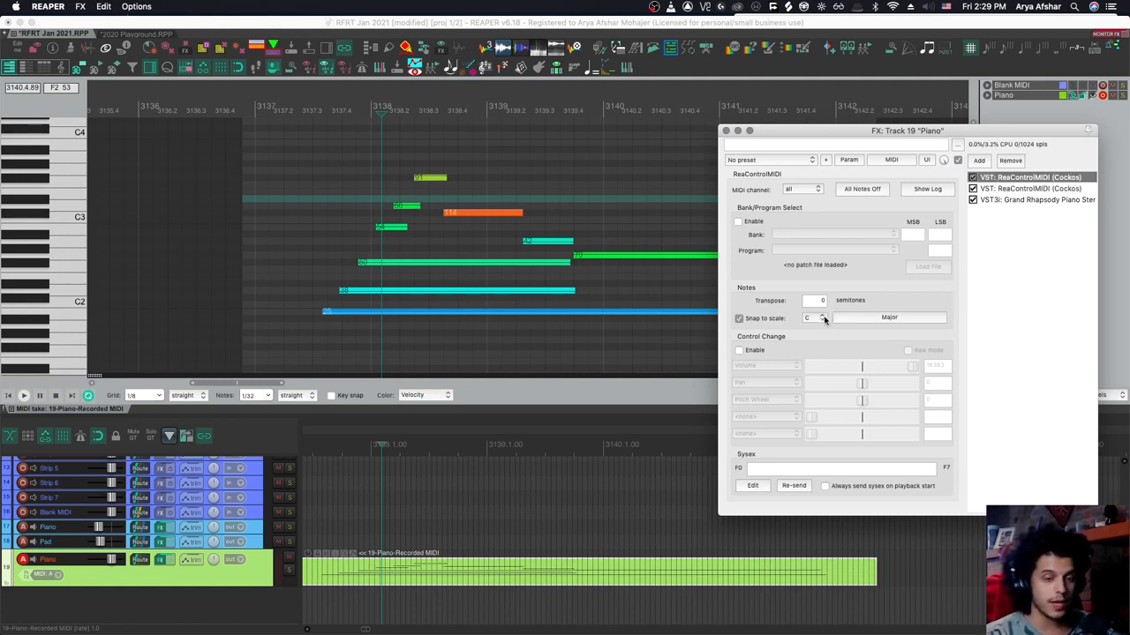
{"action": "left_click", "coordinate": [1003, 189]}
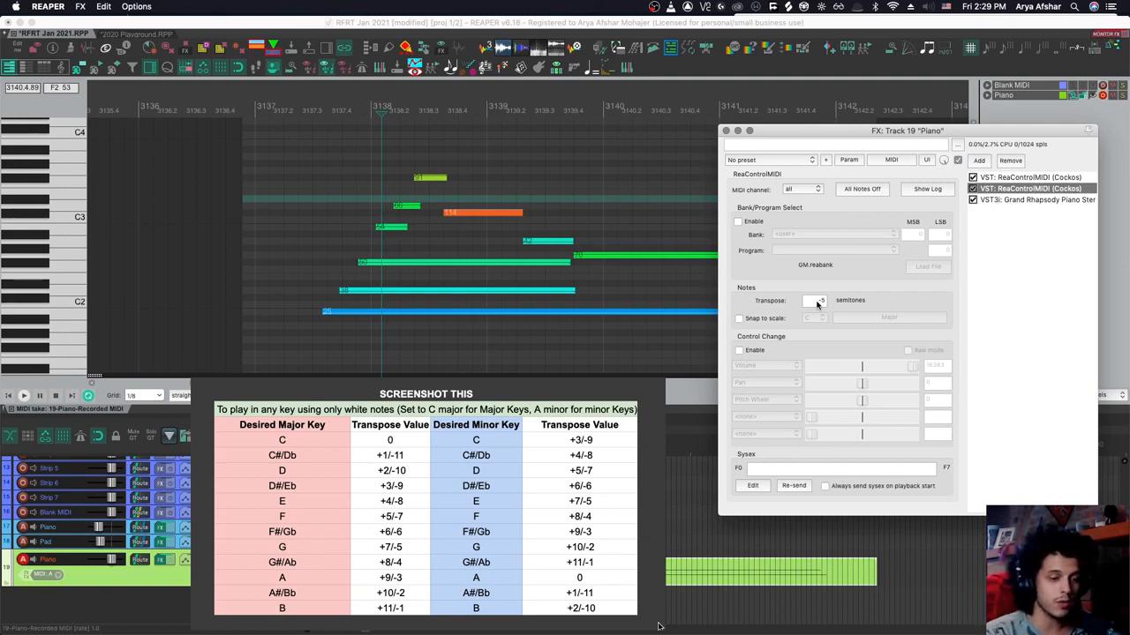
{"action": "left_click", "coordinate": [987, 178]}
{"action": "left_click", "coordinate": [818, 317]}
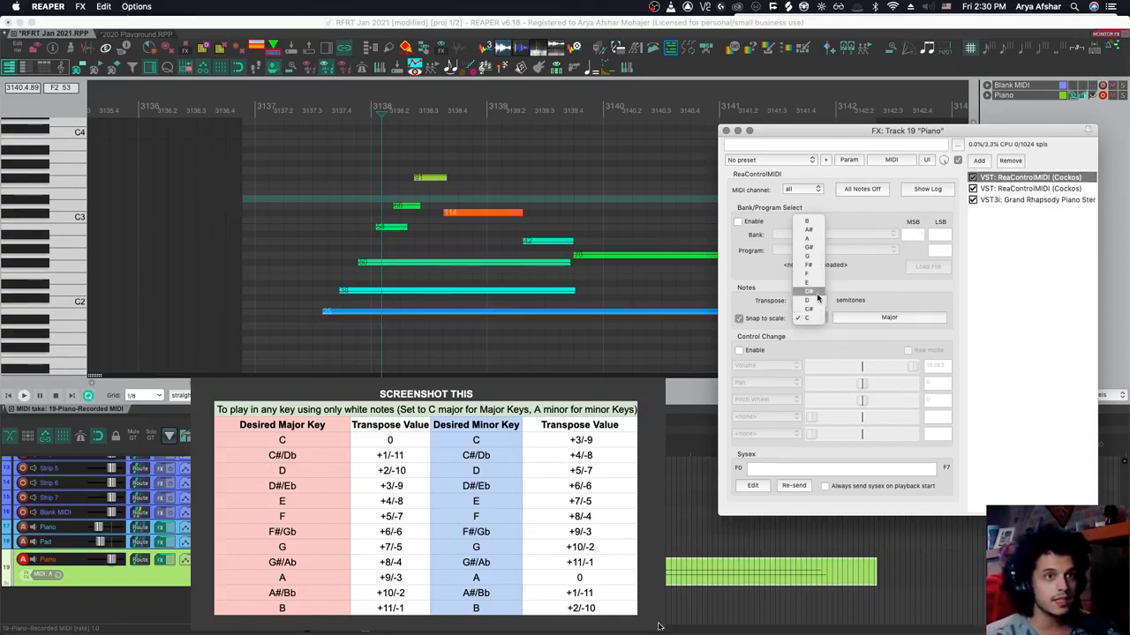
{"action": "left_click", "coordinate": [808, 238]}
{"action": "left_click", "coordinate": [863, 317]}
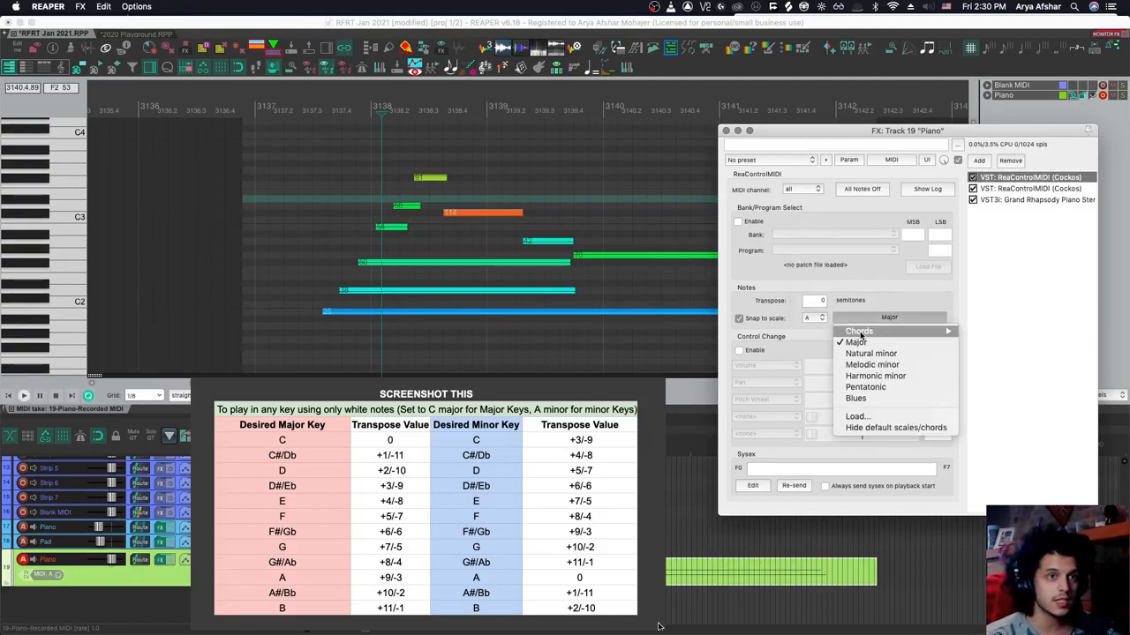
{"action": "left_click", "coordinate": [863, 353]}
{"action": "left_click", "coordinate": [997, 188]}
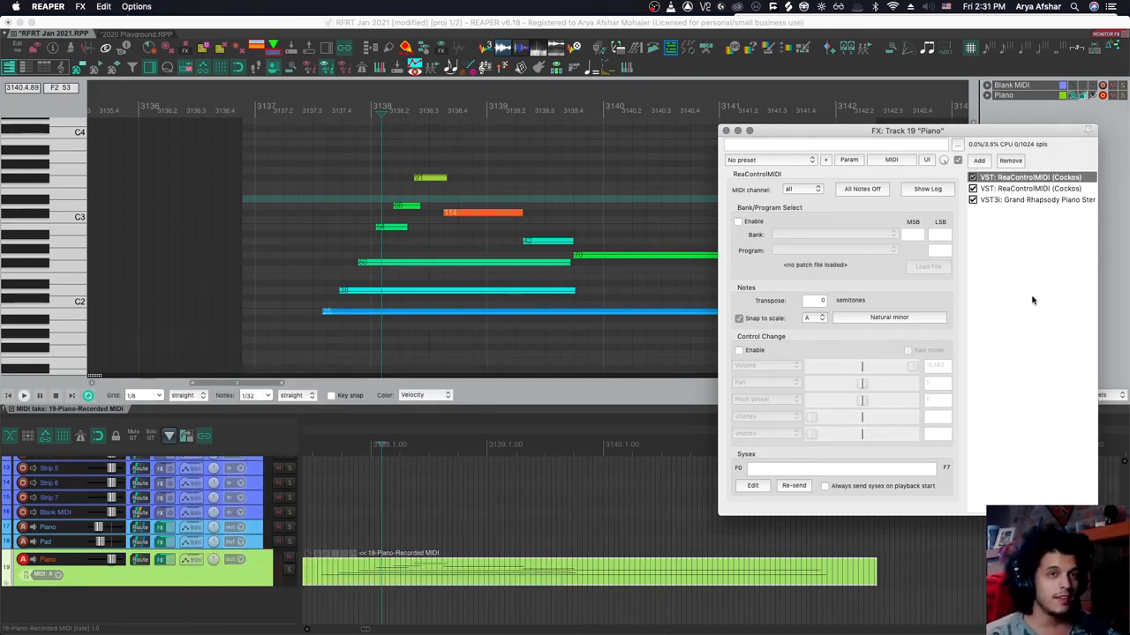
- Check ReaControlMIDI's built-in scale list, then switch to Chrome and examine the Indian raga scales and ZD-complete-plus.reascale link in the Reascales forum thread
{"action": "left_click", "coordinate": [909, 319]}
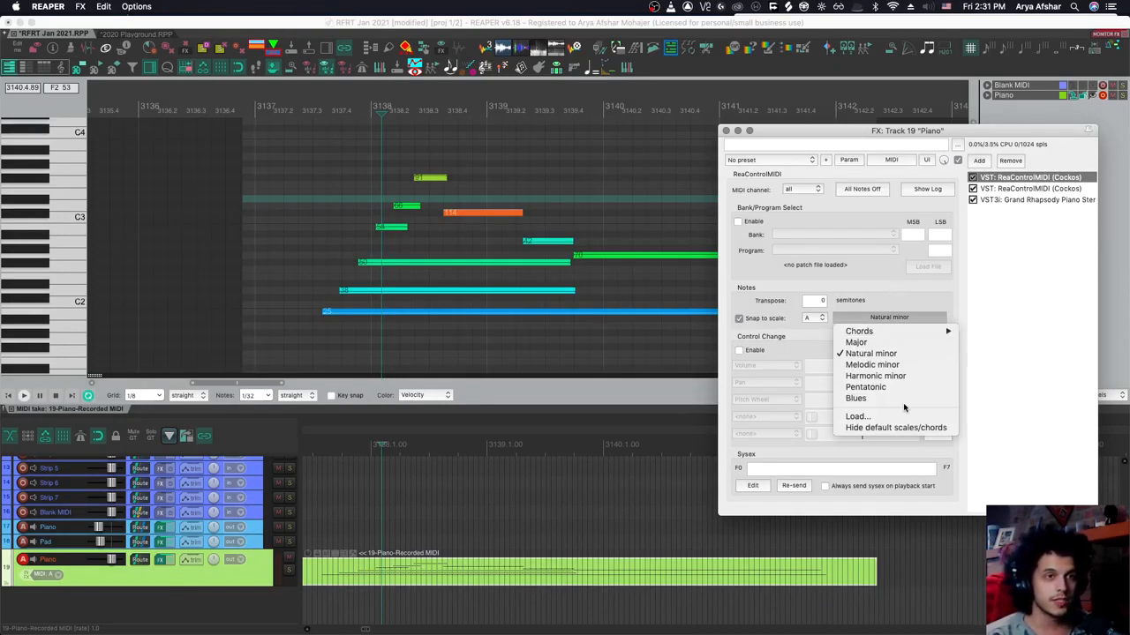
{"action": "key", "text": "super+Tab"}
{"action": "left_click", "coordinate": [882, 32]}
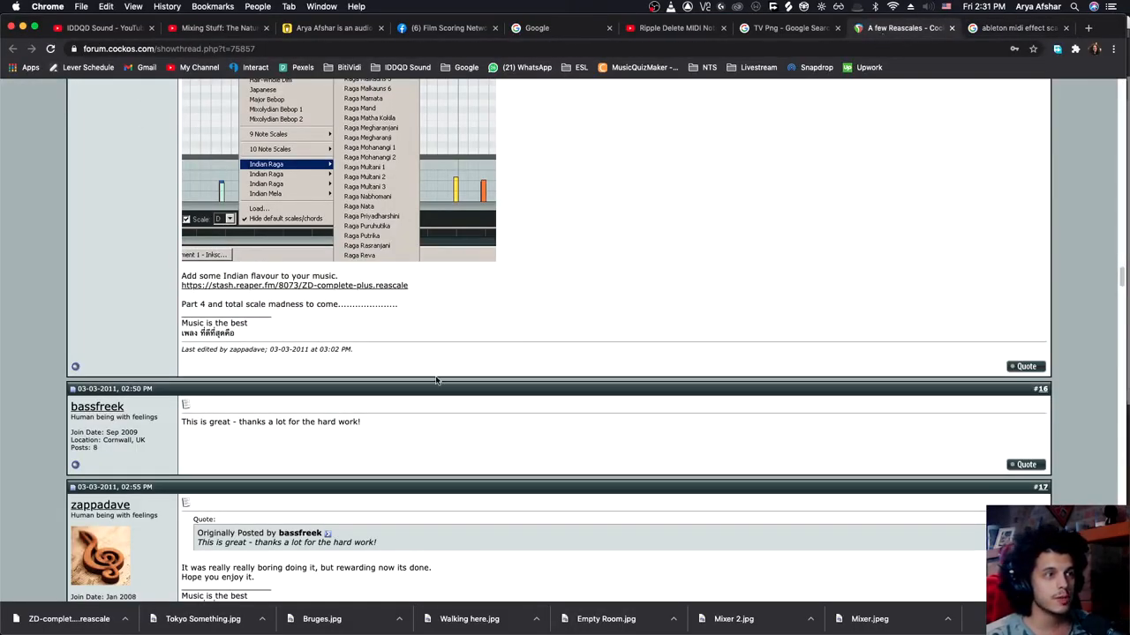
{"action": "scroll", "coordinate": [432, 371], "scroll_direction": "up", "scroll_amount": 10}
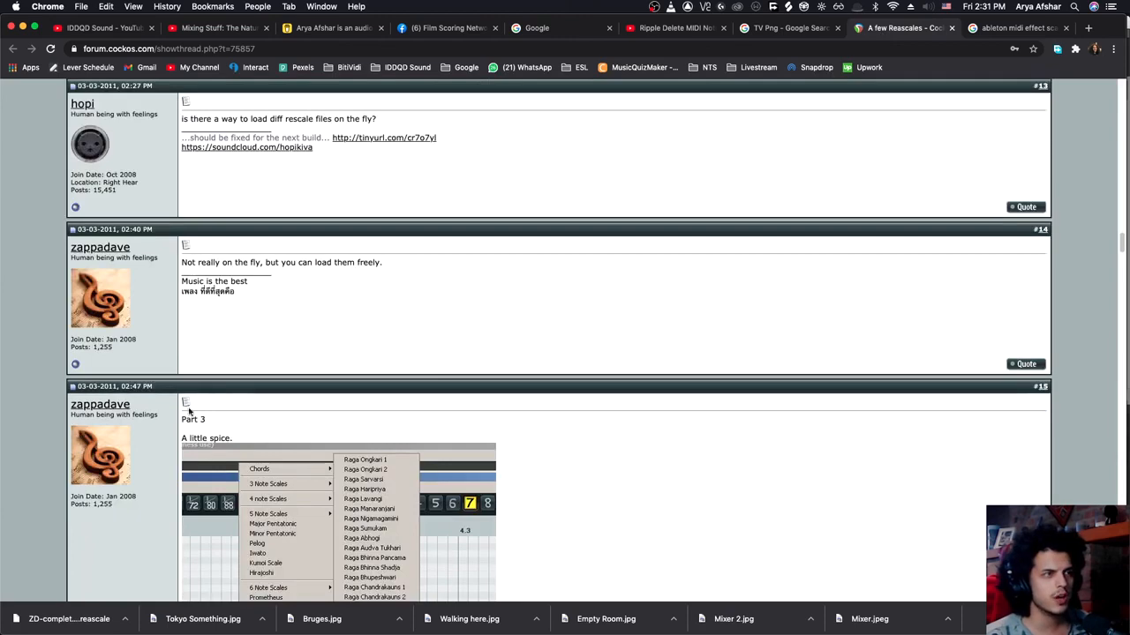
{"action": "scroll", "coordinate": [220, 397], "scroll_direction": "down", "scroll_amount": 3}
{"action": "scroll", "coordinate": [269, 391], "scroll_direction": "down", "scroll_amount": 5}
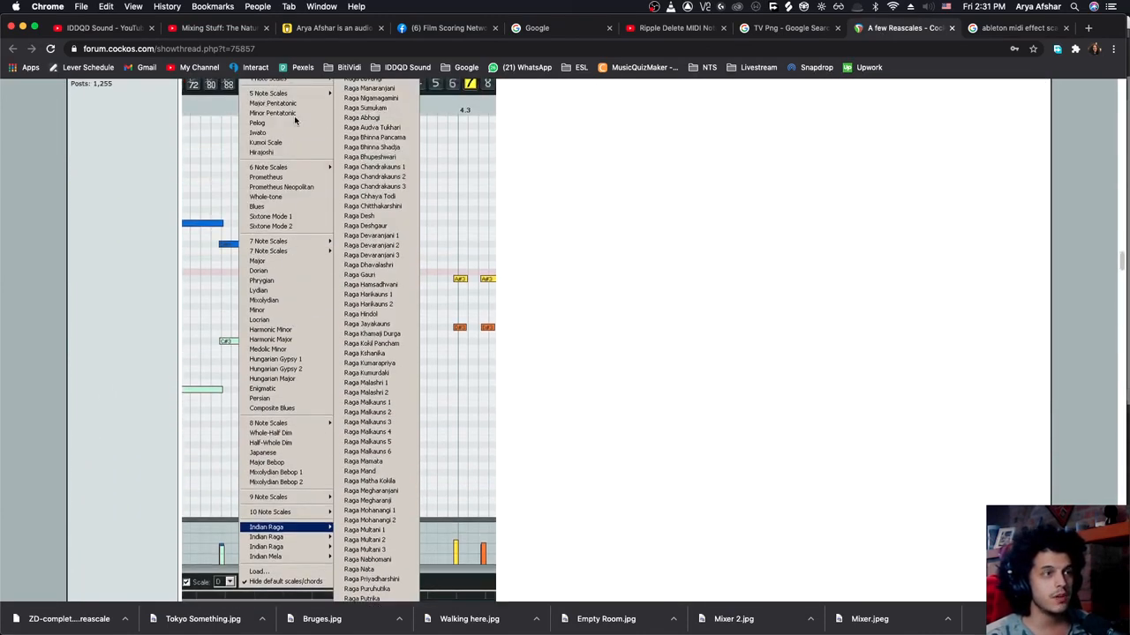
{"action": "scroll", "coordinate": [165, 412], "scroll_direction": "down", "scroll_amount": 8}
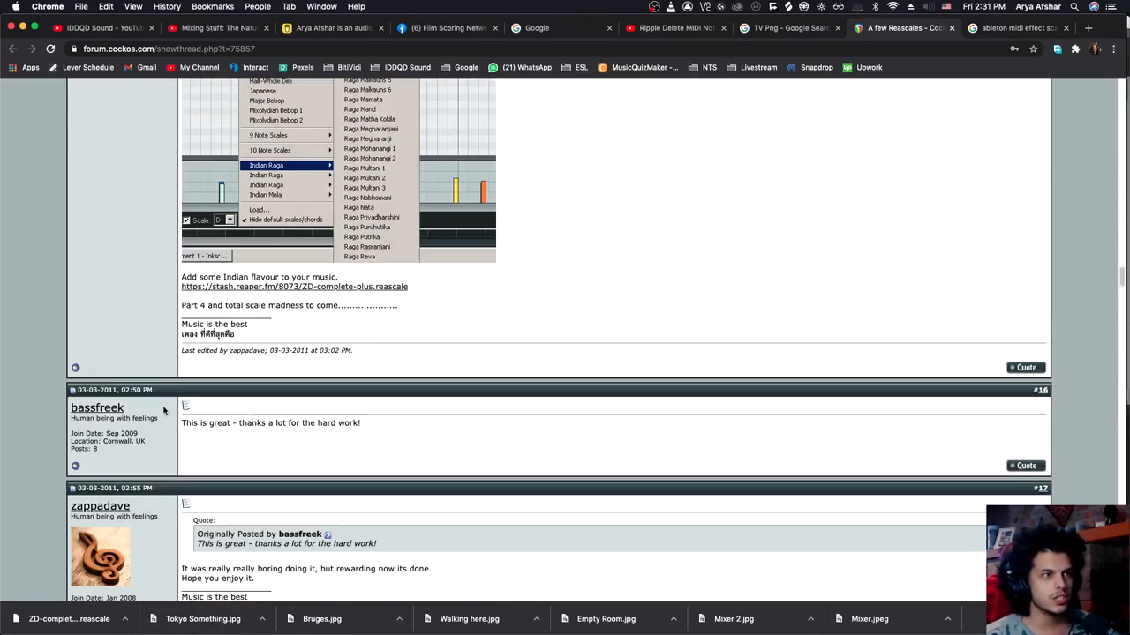
- Return to REAPER, open its resource folder in Finder and locate ZD-complete-plus.reascale inside the Data folder
{"action": "right_click", "coordinate": [175, 619]}
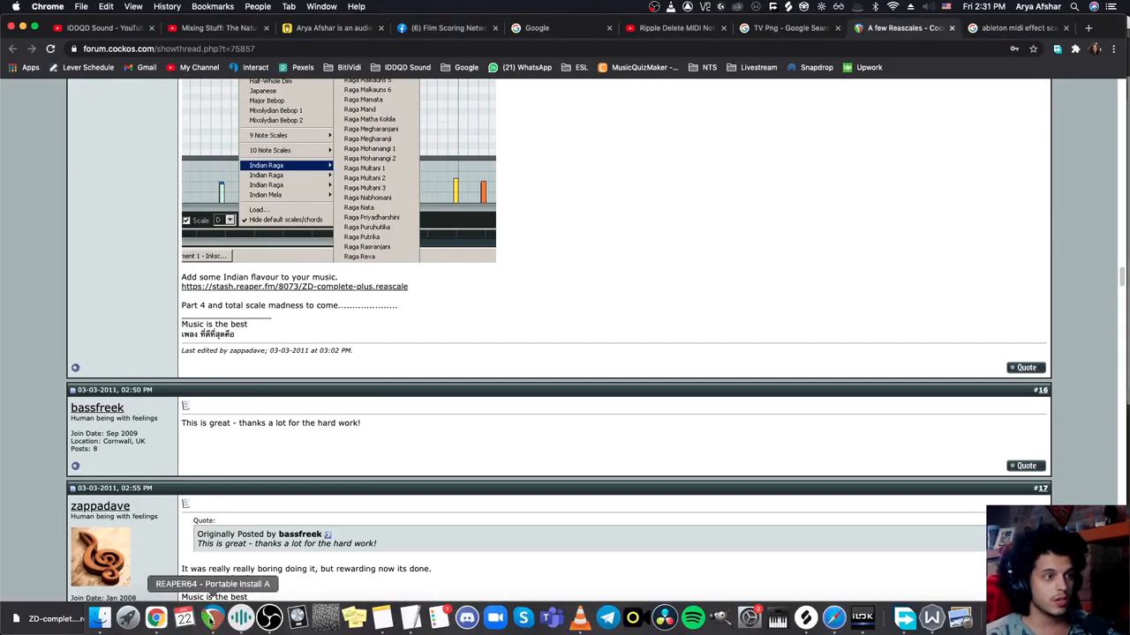
{"action": "left_click", "coordinate": [208, 620]}
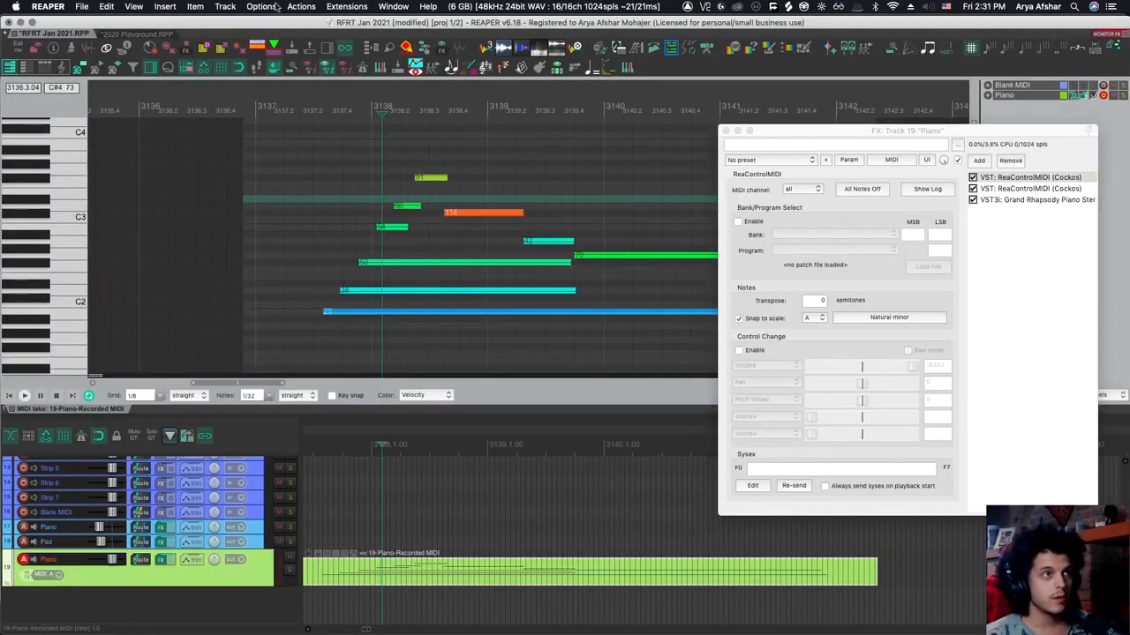
{"action": "left_click", "coordinate": [261, 7]}
{"action": "left_click", "coordinate": [301, 387]}
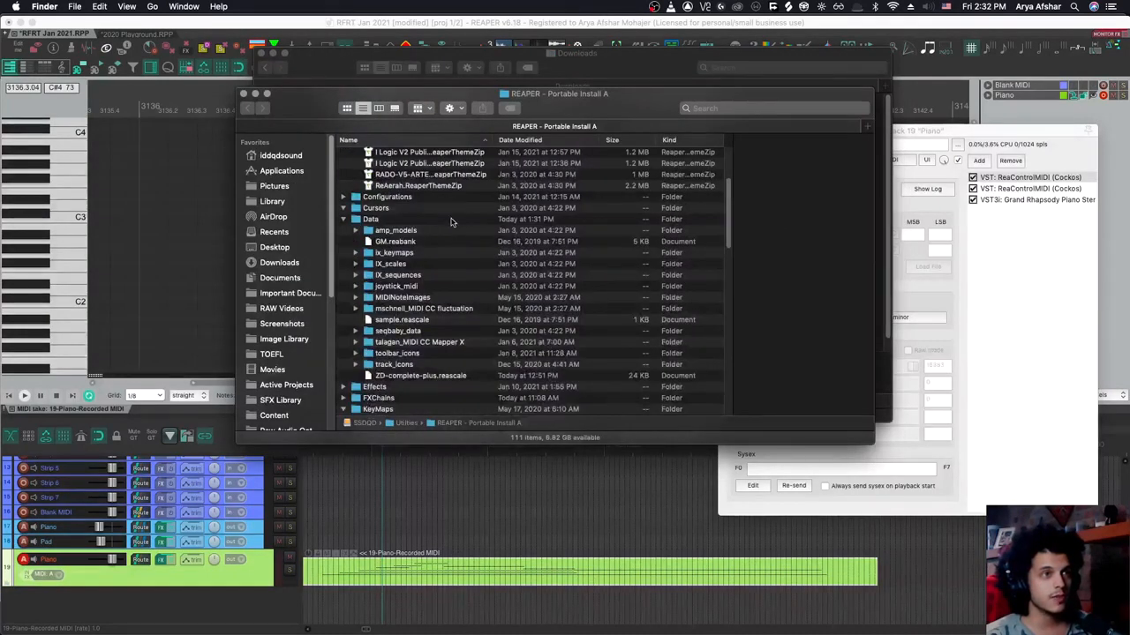
{"action": "double_click", "coordinate": [369, 220]}
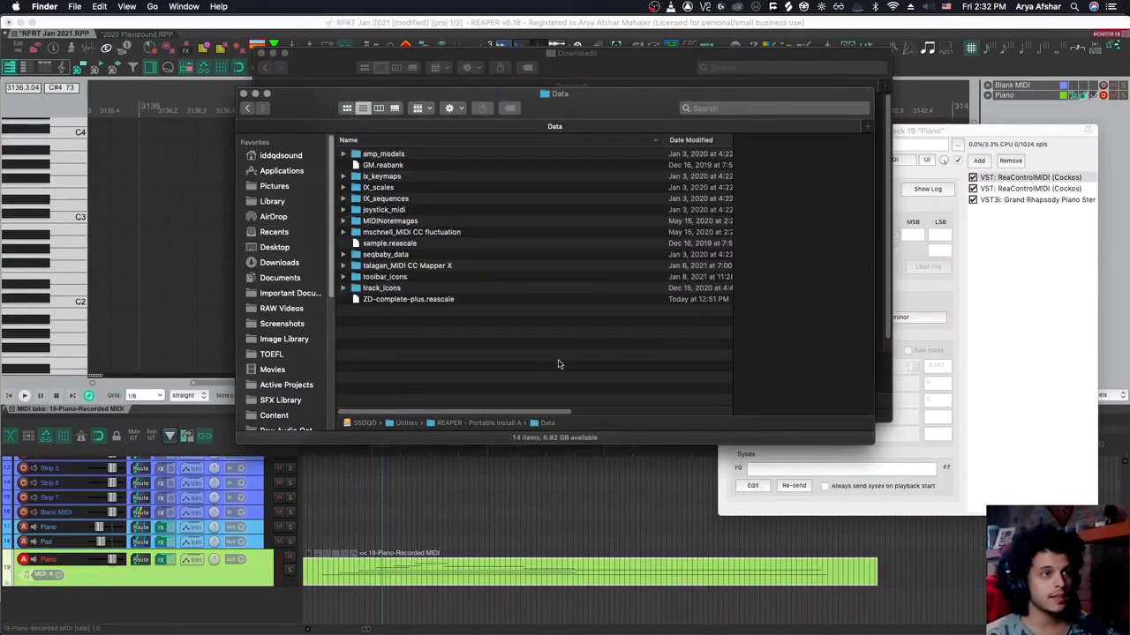
{"action": "left_click", "coordinate": [396, 301]}
- Load ZD-complete-plus.reascale from the Data folder into the Piano track's ReaControlMIDI scale list
{"action": "left_click", "coordinate": [1009, 291]}
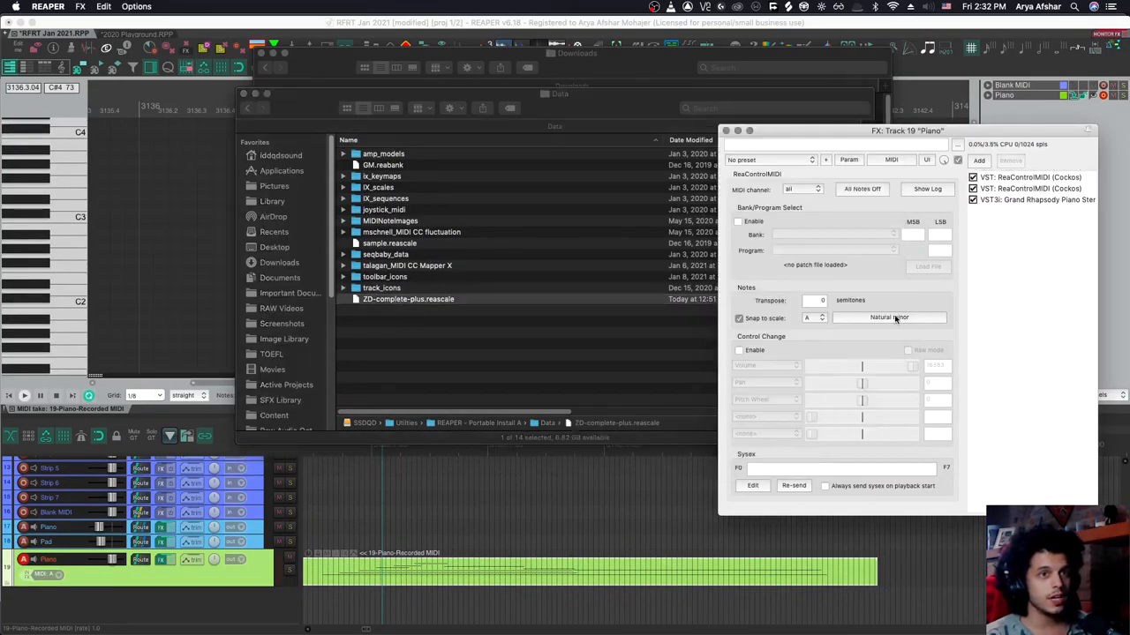
{"action": "left_click", "coordinate": [896, 318]}
{"action": "left_click", "coordinate": [873, 417]}
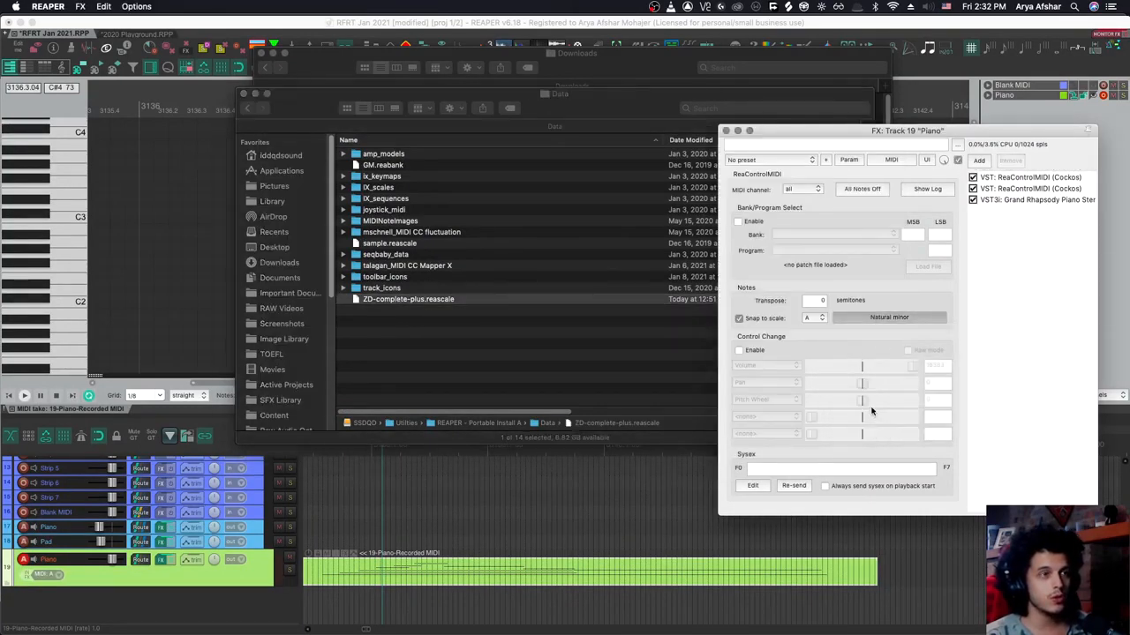
{"action": "left_click", "coordinate": [145, 254]}
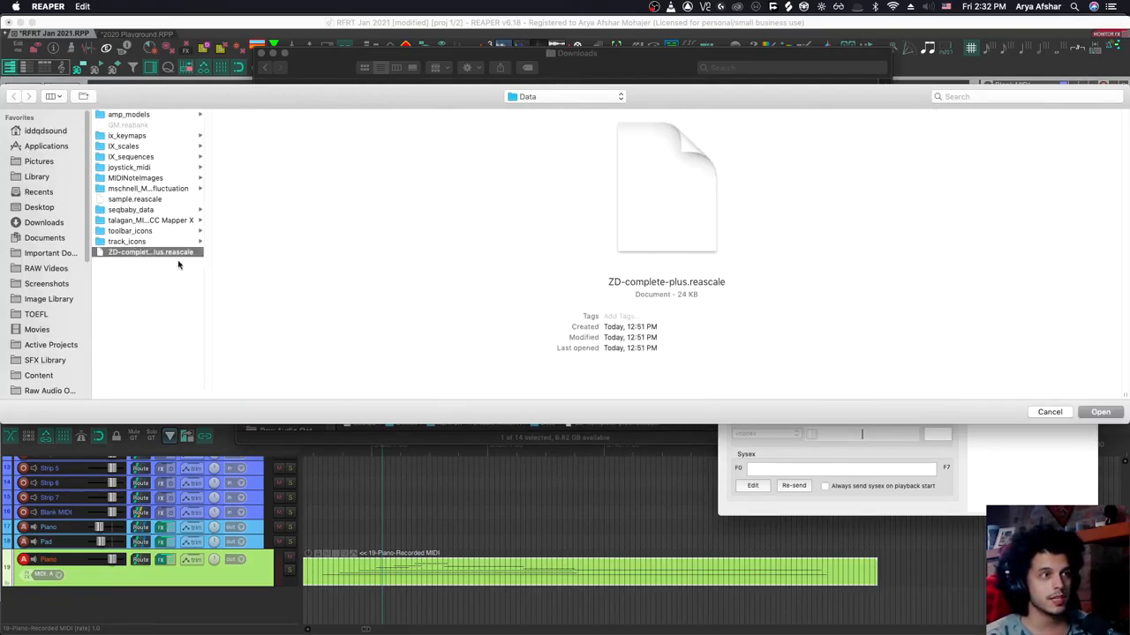
{"action": "left_click", "coordinate": [1100, 412]}
- Look through the newly loaded scales and set ReaControlMIDI's snap scale to C Raga Desh
{"action": "left_click", "coordinate": [885, 318]}
{"action": "scroll", "coordinate": [885, 315], "scroll_direction": "down", "scroll_amount": 5}
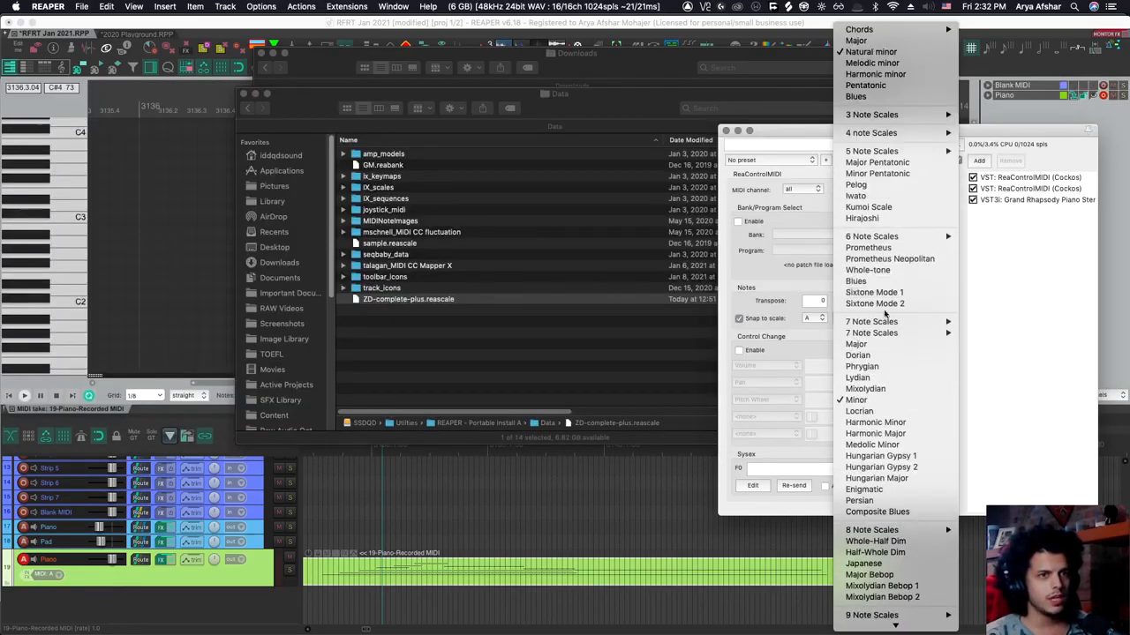
{"action": "scroll", "coordinate": [891, 315], "scroll_direction": "down", "scroll_amount": 5}
{"action": "left_click", "coordinate": [910, 319]}
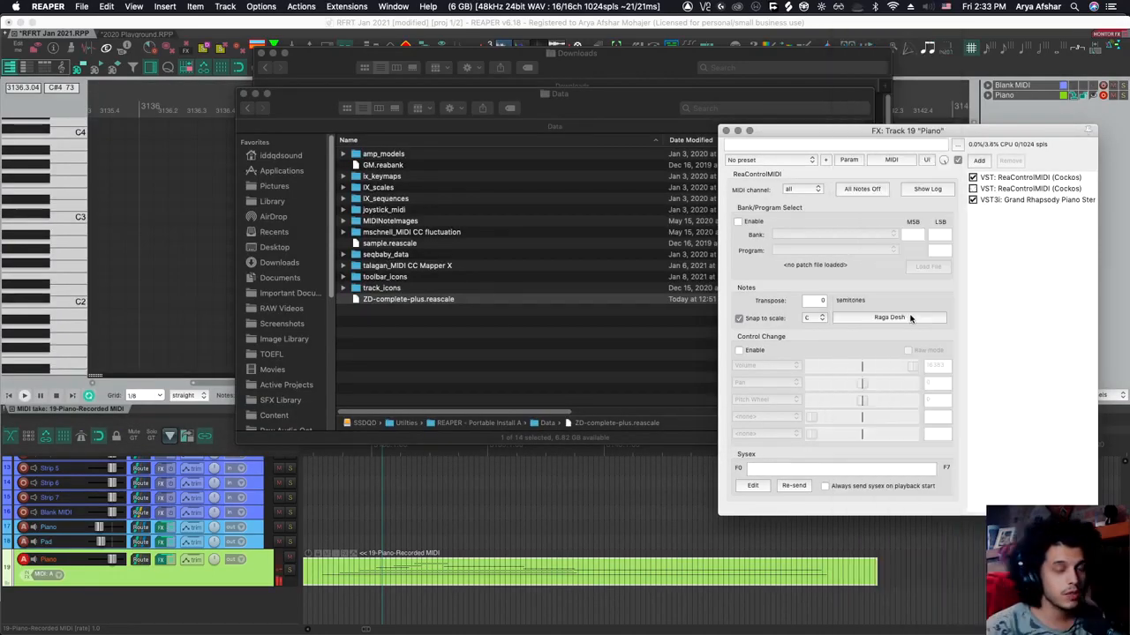
- Browse the loaded scale list once more and show the second ReaControlMIDI instance's transpose settings
{"action": "left_click", "coordinate": [911, 318]}
{"action": "scroll", "coordinate": [882, 291], "scroll_direction": "down", "scroll_amount": 5}
{"action": "left_click", "coordinate": [1023, 189]}
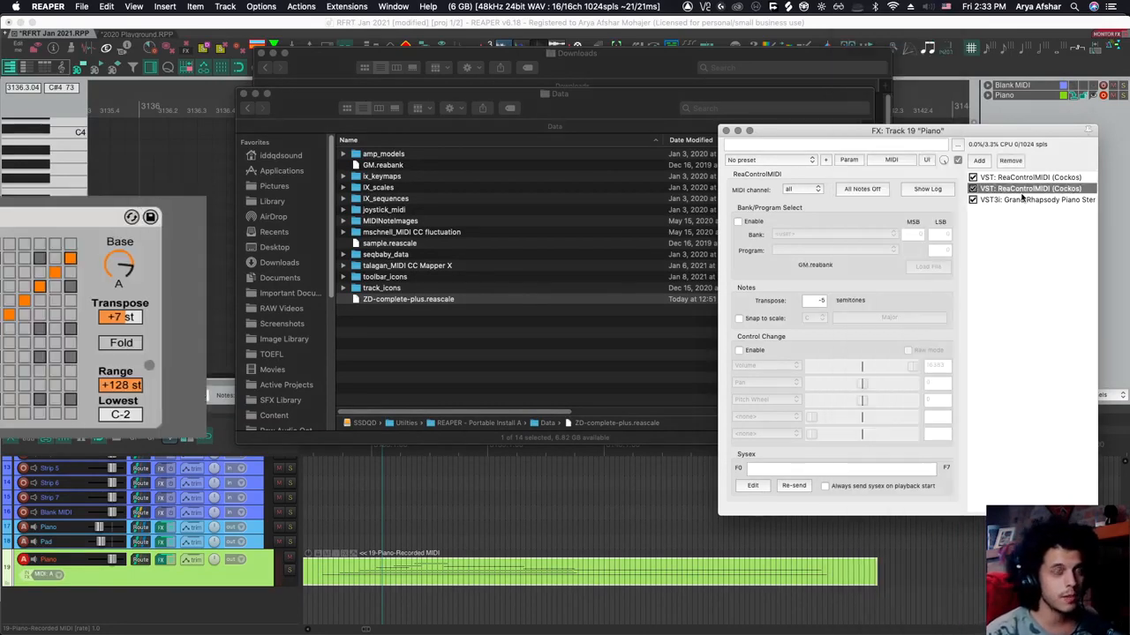